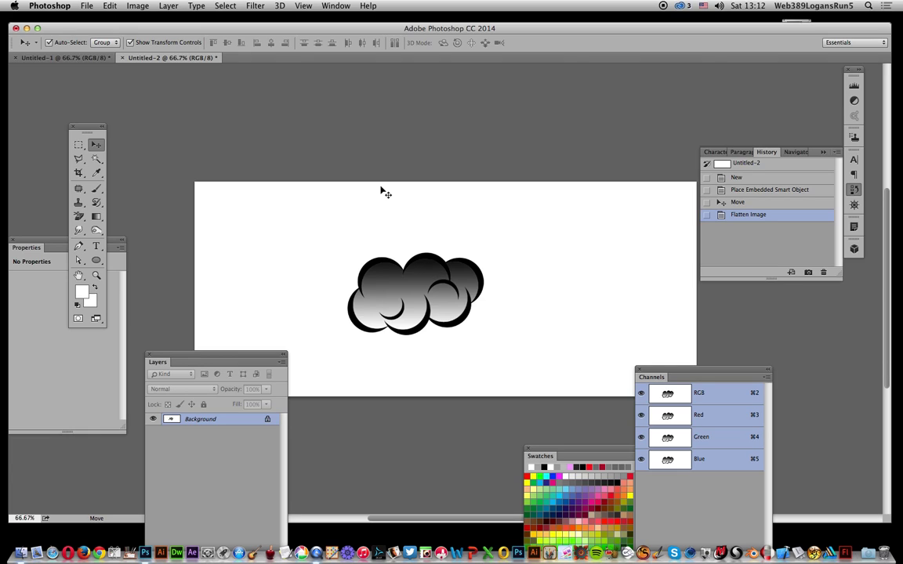
Switch to the blank Untitled-1 document and set the foreground colour to black (000000)
{"action": "left_click", "coordinate": [75, 59]}
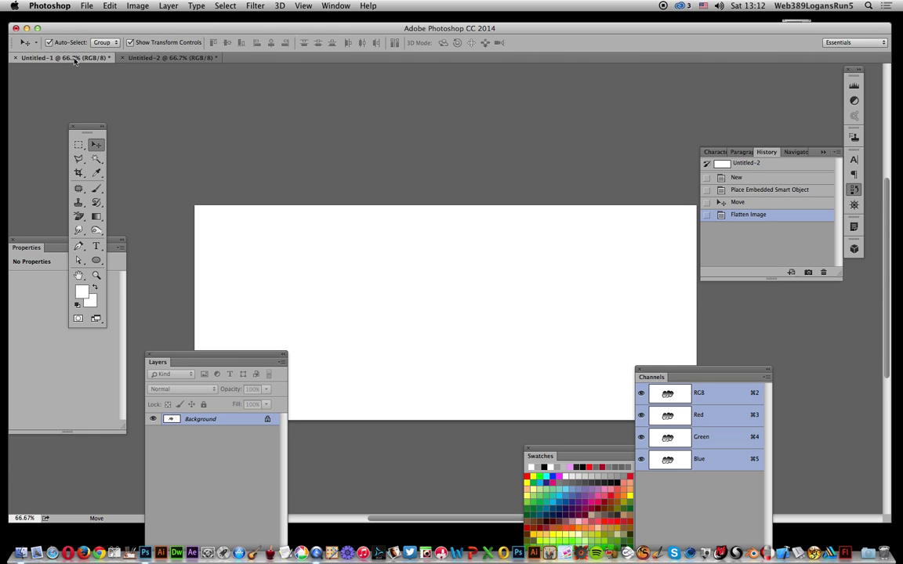
{"action": "left_click", "coordinate": [84, 295]}
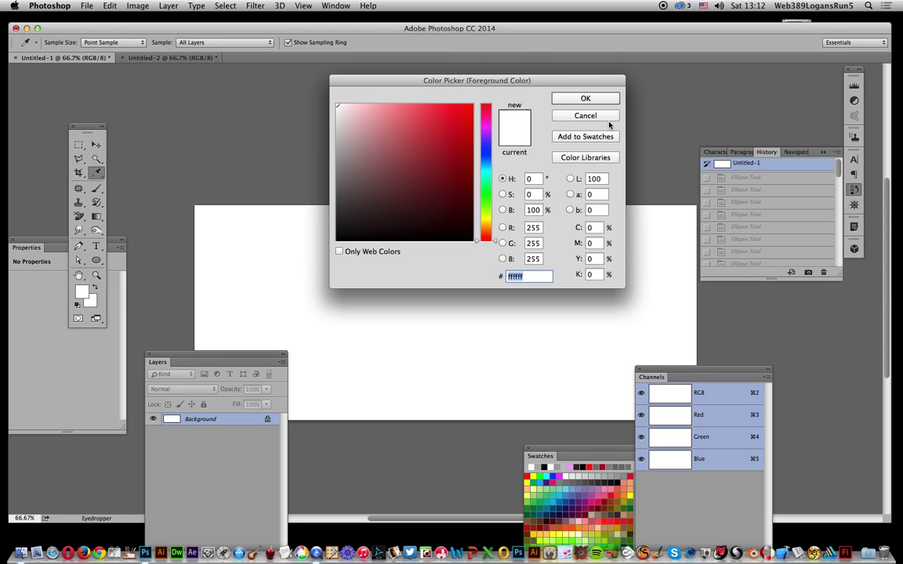
{"action": "left_click_drag", "start_coordinate": [359, 226], "coordinate": [326, 243]}
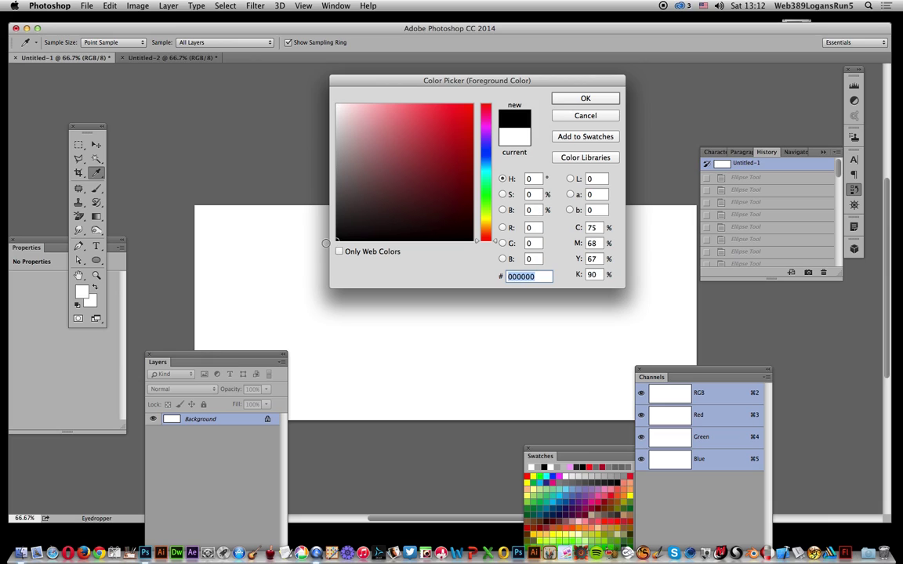
{"action": "left_click", "coordinate": [566, 102]}
{"action": "key", "text": "v"}
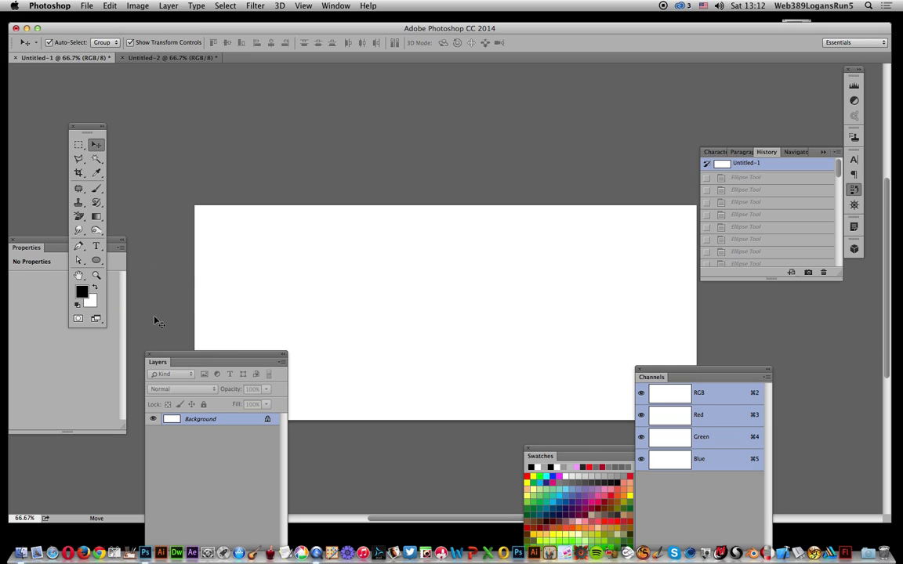
Draw a loose cluster of black filled circles in varied sizes near the middle of the canvas with the Ellipse tool
{"action": "left_click", "coordinate": [98, 261]}
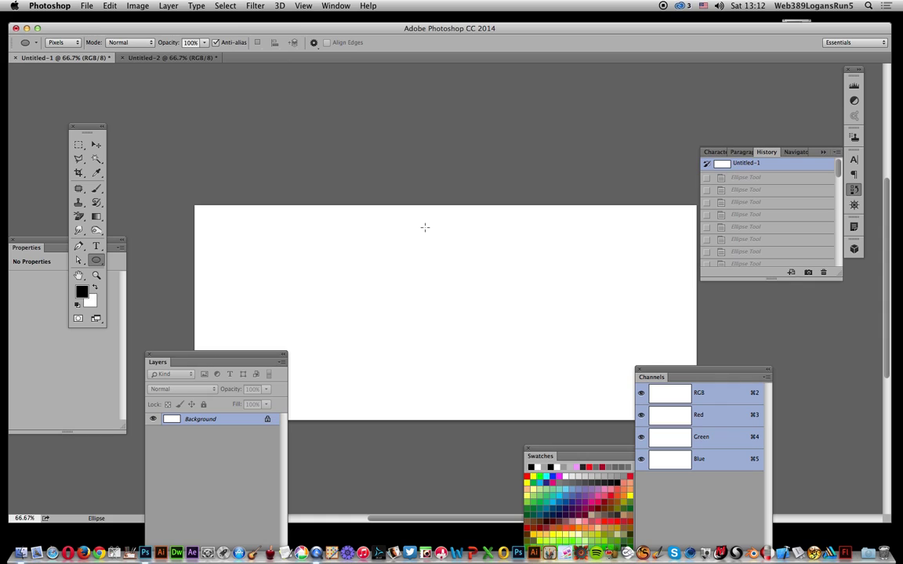
{"action": "left_click_drag", "start_coordinate": [329, 270], "coordinate": [375, 301]}
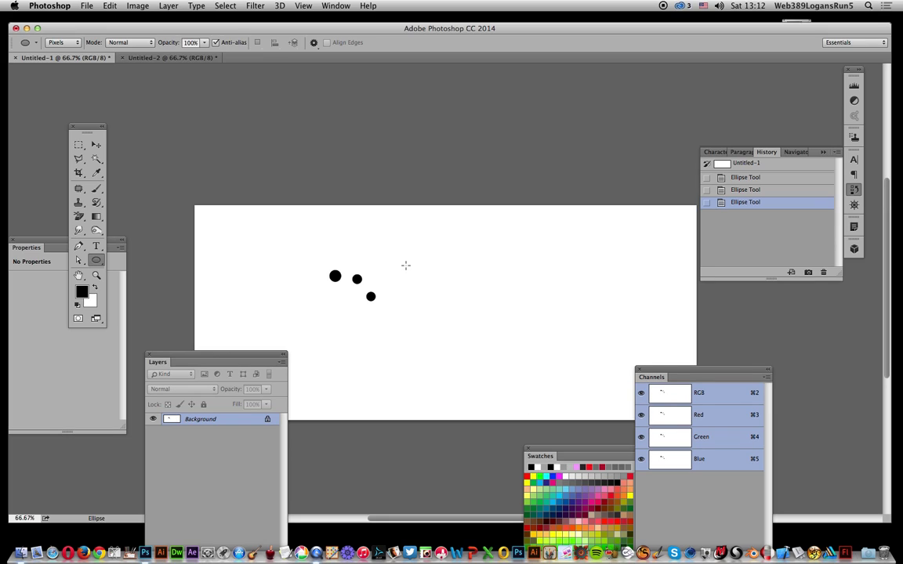
{"action": "mouse_move", "coordinate": [373, 265]}
{"action": "left_mouse_down"}
{"action": "mouse_move", "coordinate": [395, 289]}
{"action": "mouse_move", "coordinate": [407, 272]}
{"action": "mouse_move", "coordinate": [413, 300]}
{"action": "mouse_move", "coordinate": [396, 305]}
{"action": "mouse_move", "coordinate": [410, 335]}
{"action": "left_mouse_up"}
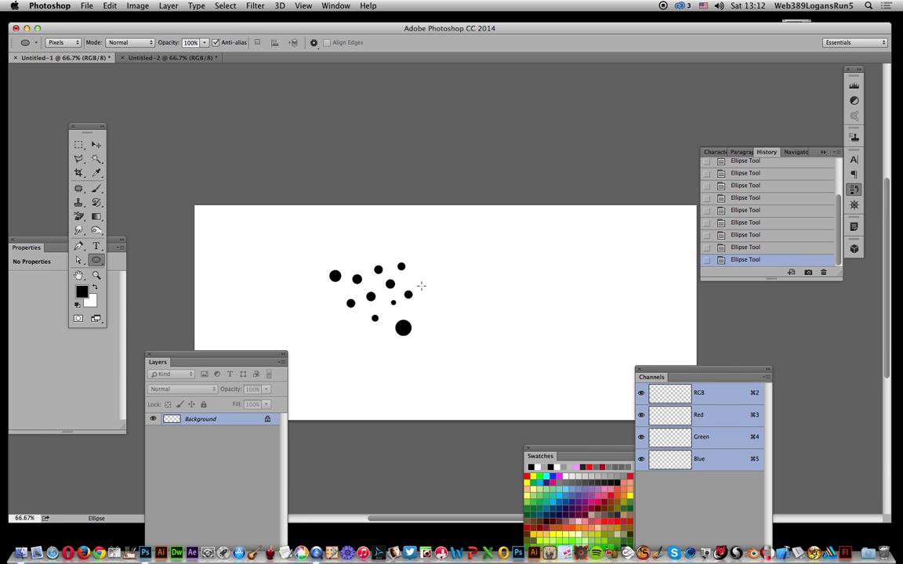
{"action": "left_click_drag", "start_coordinate": [416, 284], "coordinate": [418, 314]}
{"action": "mouse_move", "coordinate": [402, 269]}
{"action": "left_mouse_down"}
{"action": "mouse_move", "coordinate": [415, 283]}
{"action": "mouse_move", "coordinate": [434, 276]}
{"action": "left_mouse_up"}
{"action": "left_click_drag", "start_coordinate": [377, 245], "coordinate": [426, 259]}
{"action": "left_click_drag", "start_coordinate": [352, 252], "coordinate": [385, 253]}
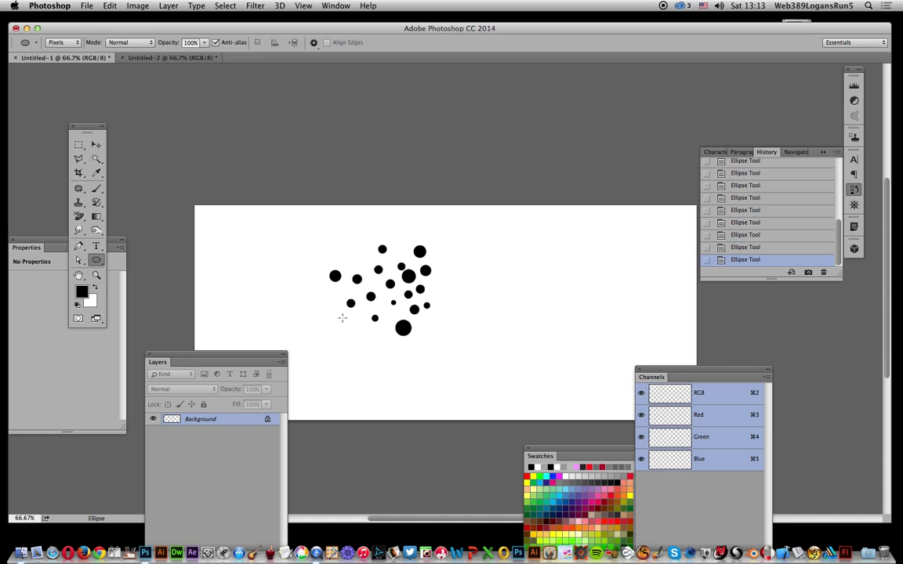
{"action": "mouse_move", "coordinate": [359, 309]}
{"action": "left_mouse_down"}
{"action": "mouse_move", "coordinate": [393, 346]}
{"action": "mouse_move", "coordinate": [426, 329]}
{"action": "mouse_move", "coordinate": [415, 349]}
{"action": "left_mouse_up"}
{"action": "left_click_drag", "start_coordinate": [434, 309], "coordinate": [442, 318]}
{"action": "left_click_drag", "start_coordinate": [435, 283], "coordinate": [458, 308]}
{"action": "left_click_drag", "start_coordinate": [441, 259], "coordinate": [456, 275]}
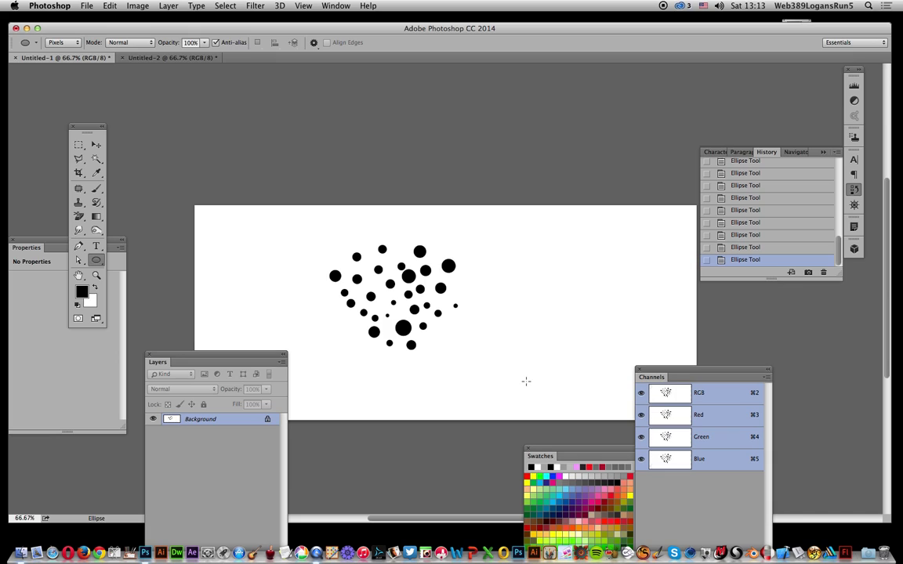
Add several dark grey and light grey circles of varied sizes in and around the black cluster
{"action": "left_click", "coordinate": [581, 480]}
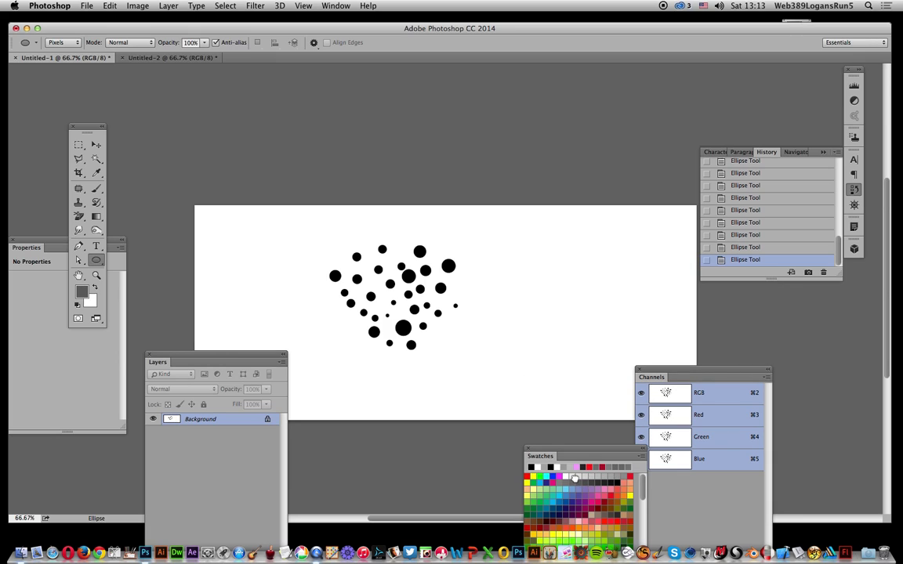
{"action": "left_click_drag", "start_coordinate": [428, 339], "coordinate": [459, 310]}
{"action": "left_click_drag", "start_coordinate": [427, 268], "coordinate": [384, 306]}
{"action": "mouse_move", "coordinate": [398, 253]}
{"action": "left_mouse_down"}
{"action": "mouse_move", "coordinate": [383, 275]}
{"action": "mouse_move", "coordinate": [398, 267]}
{"action": "left_mouse_up"}
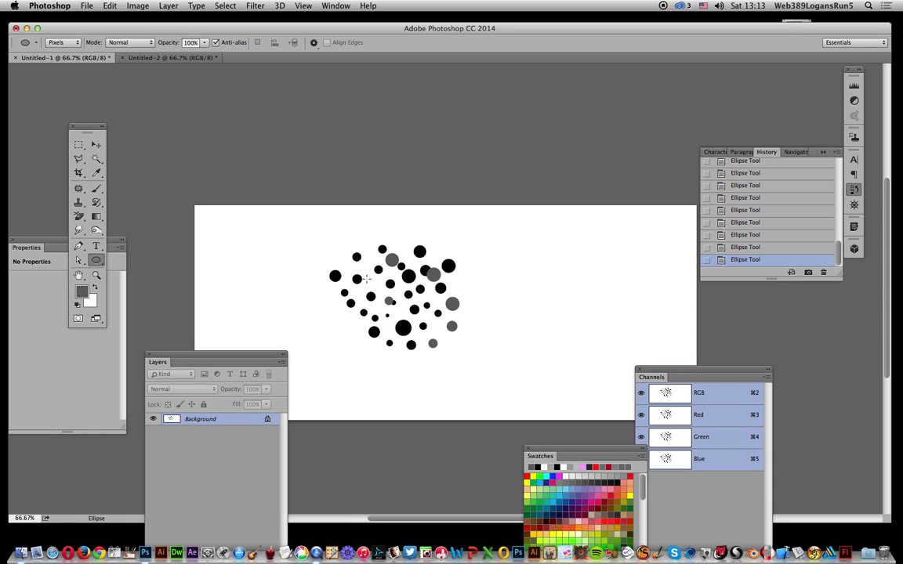
{"action": "left_click", "coordinate": [597, 475]}
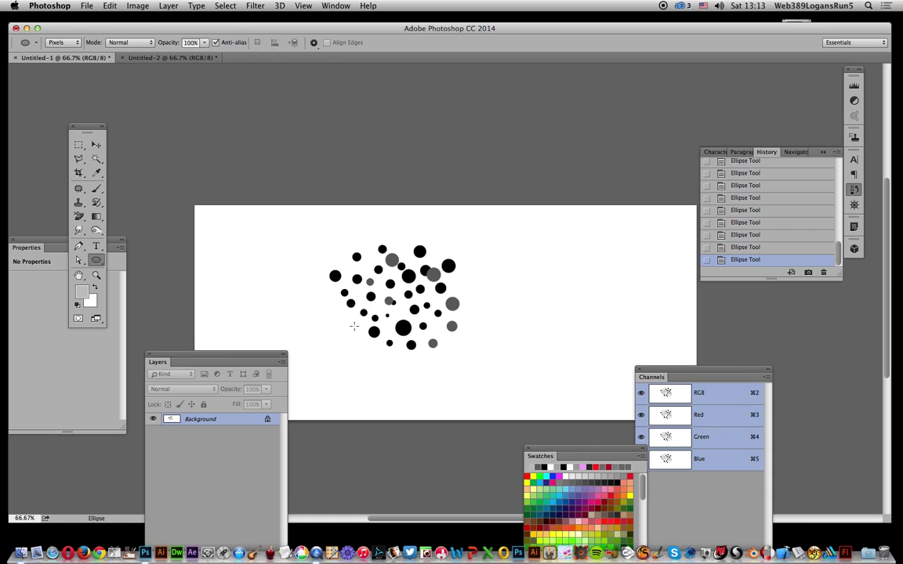
{"action": "mouse_move", "coordinate": [352, 321]}
{"action": "left_mouse_down"}
{"action": "mouse_move", "coordinate": [365, 333]}
{"action": "mouse_move", "coordinate": [401, 315]}
{"action": "mouse_move", "coordinate": [444, 334]}
{"action": "left_mouse_up"}
Apply a Gaussian Blur with a 9.1 pixel radius to the circle cluster
{"action": "left_click", "coordinate": [256, 6]}
{"action": "mouse_move", "coordinate": [361, 134]}
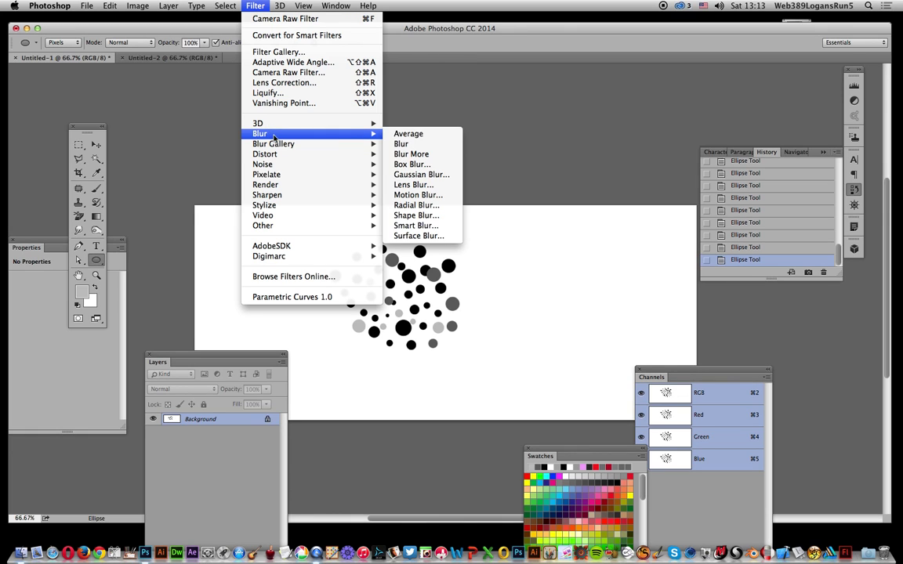
{"action": "left_click", "coordinate": [415, 174]}
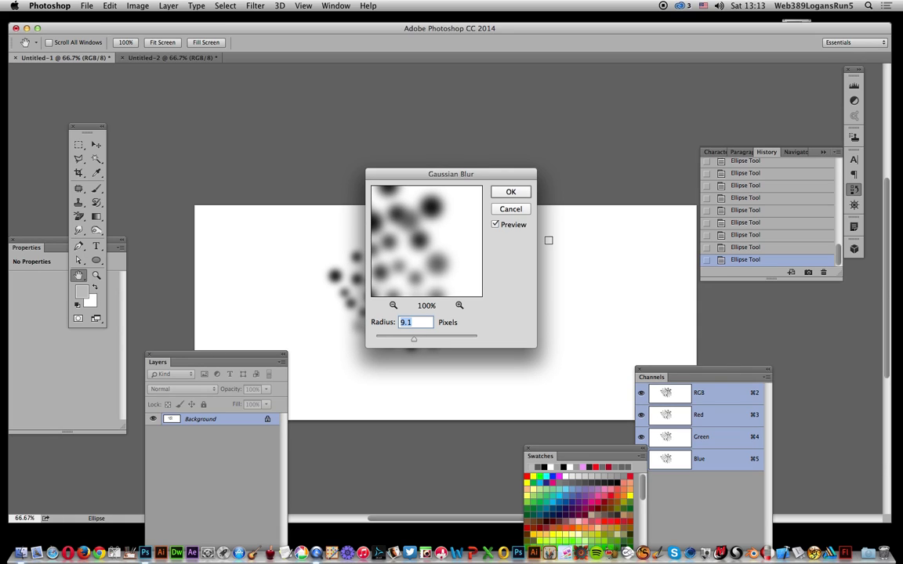
{"action": "left_click", "coordinate": [510, 193]}
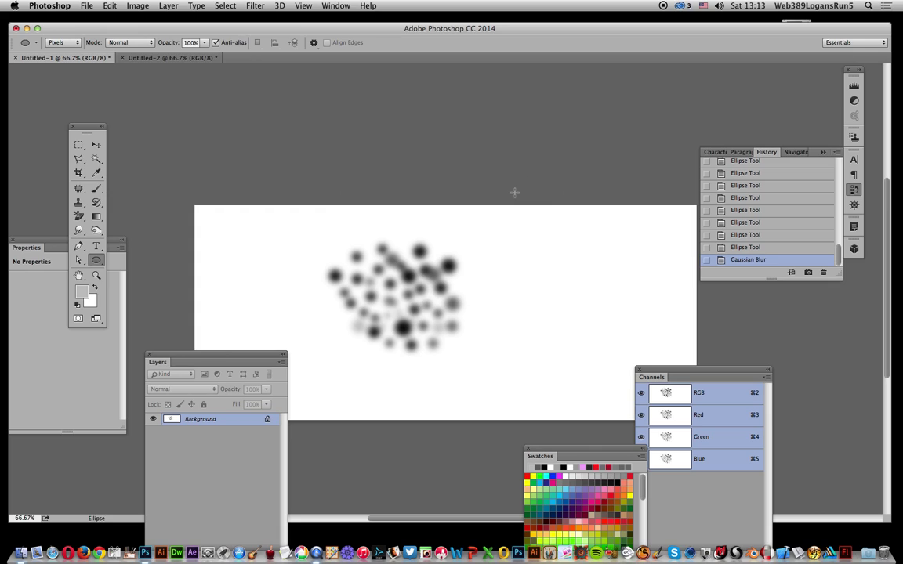
Add grain to the blurred circles with the Camera Raw Filter, using amount 85 and size 44
{"action": "left_click", "coordinate": [254, 7]}
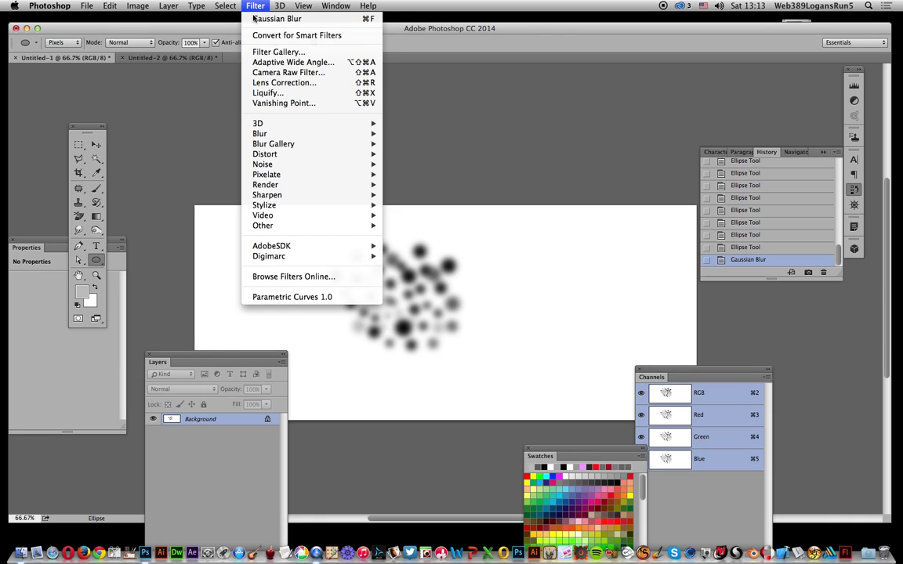
{"action": "left_click", "coordinate": [280, 75]}
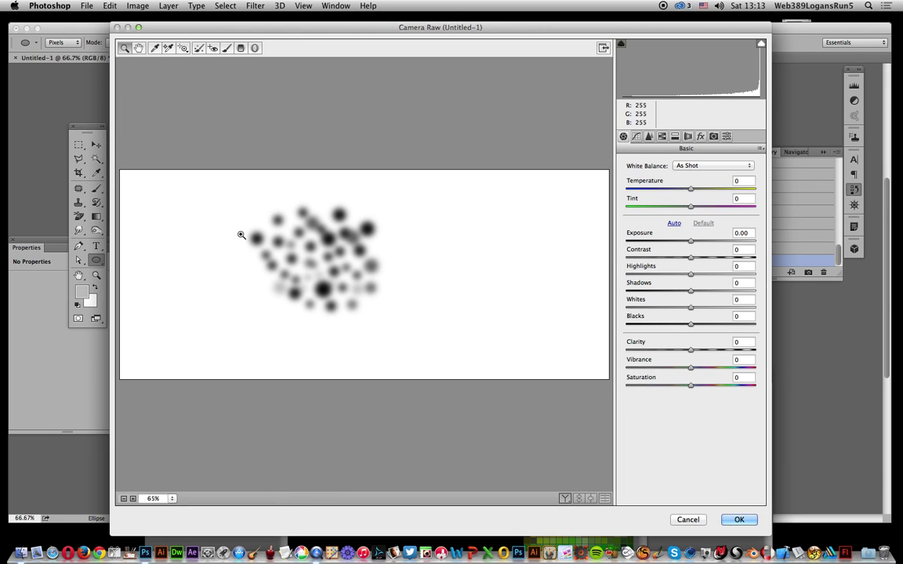
{"action": "left_click", "coordinate": [701, 137]}
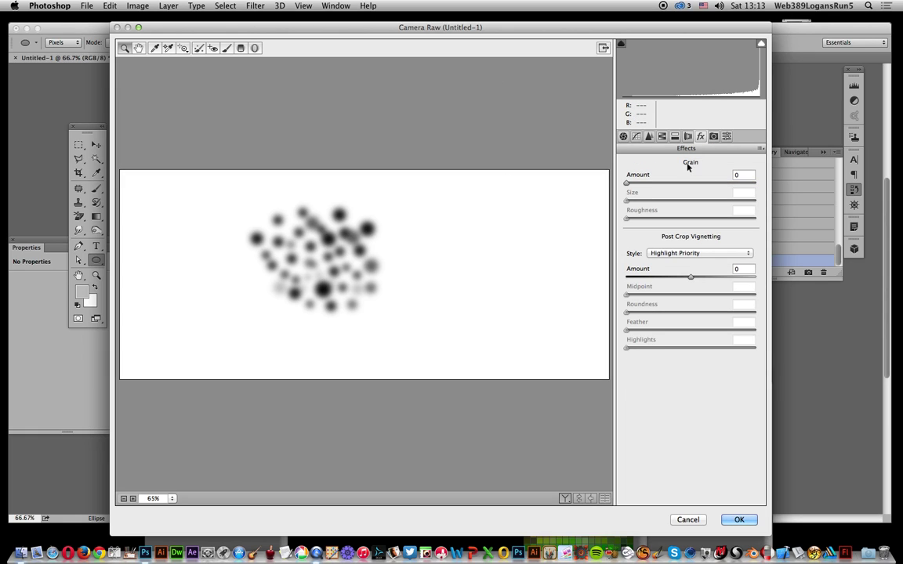
{"action": "left_click_drag", "start_coordinate": [627, 182], "coordinate": [736, 186]}
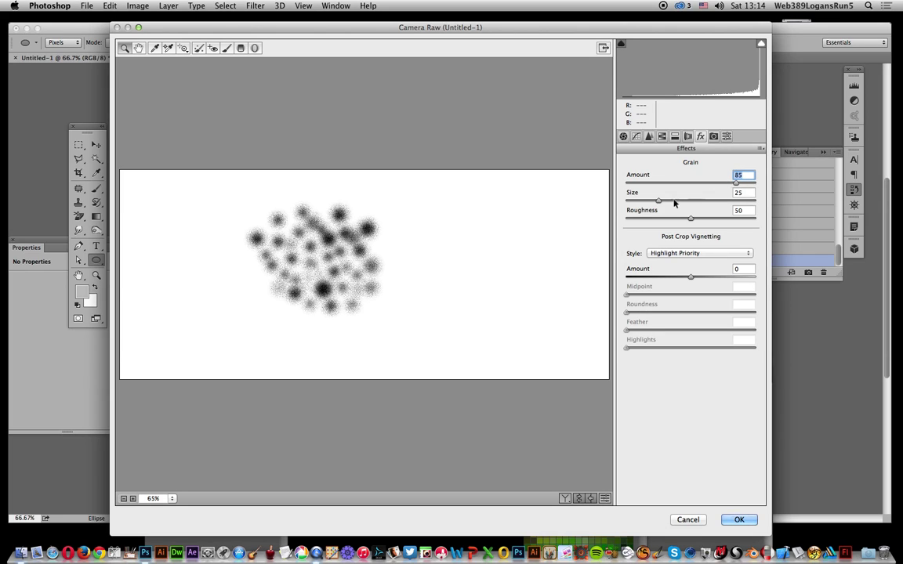
{"action": "left_click_drag", "start_coordinate": [660, 201], "coordinate": [678, 202]}
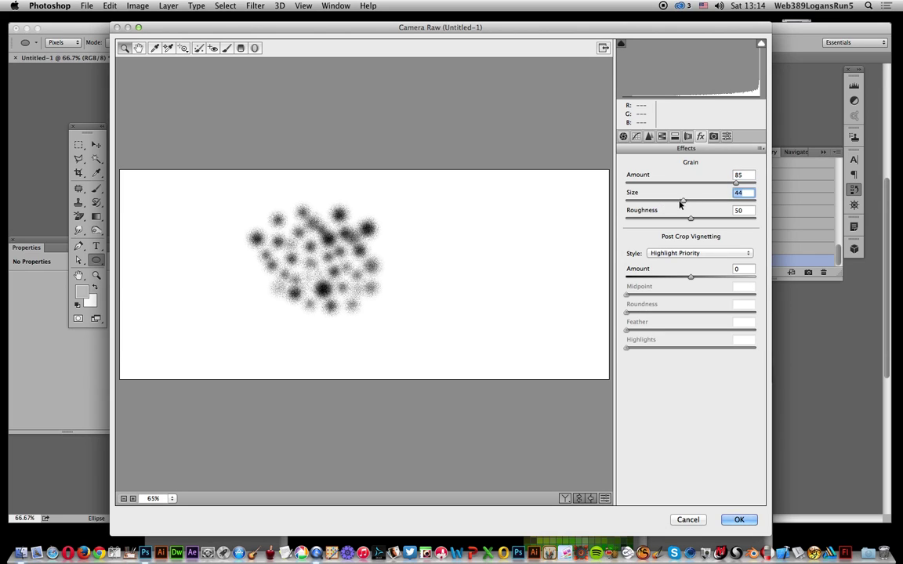
{"action": "left_click", "coordinate": [748, 518]}
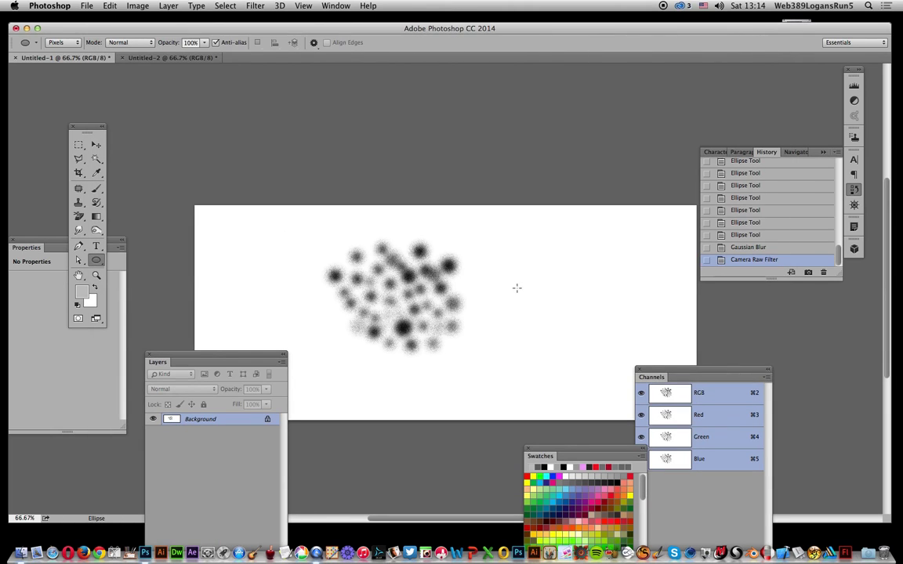
Soften the grainy circles with a second Gaussian Blur of 9.1 pixels
{"action": "left_click", "coordinate": [257, 6]}
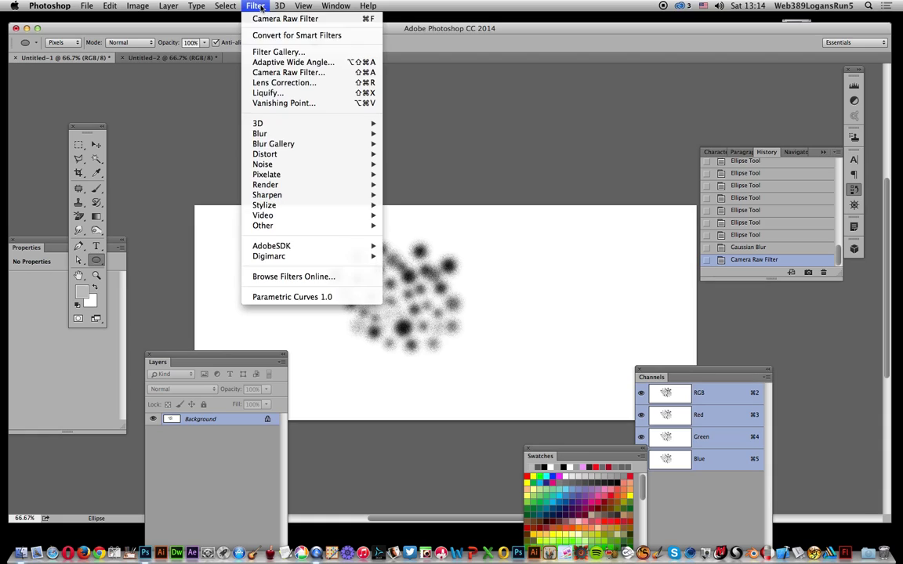
{"action": "mouse_move", "coordinate": [364, 134]}
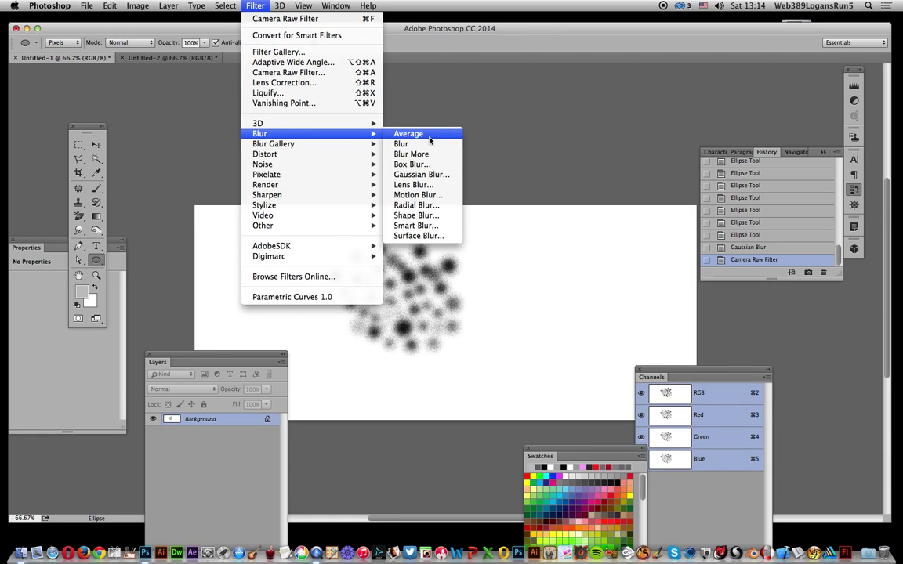
{"action": "left_click", "coordinate": [420, 174]}
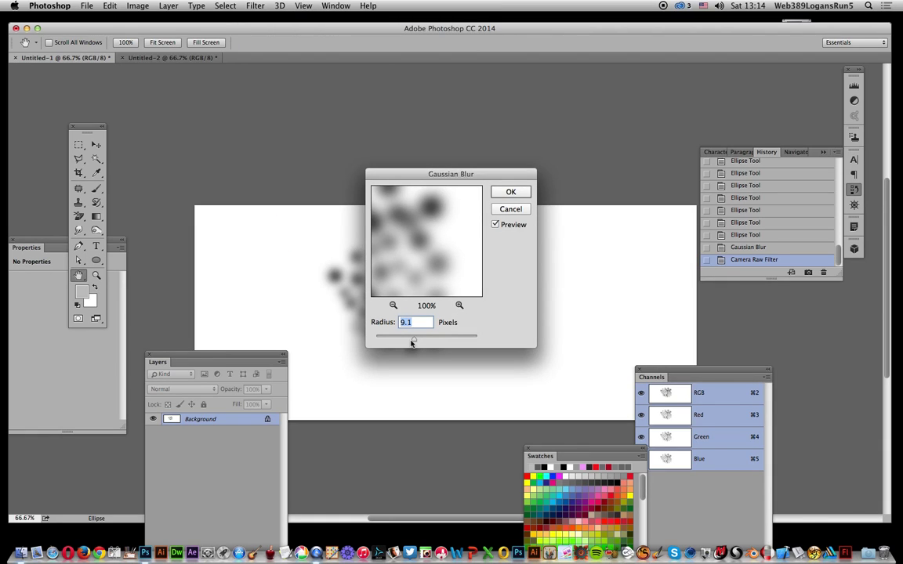
{"action": "key", "text": "Return"}
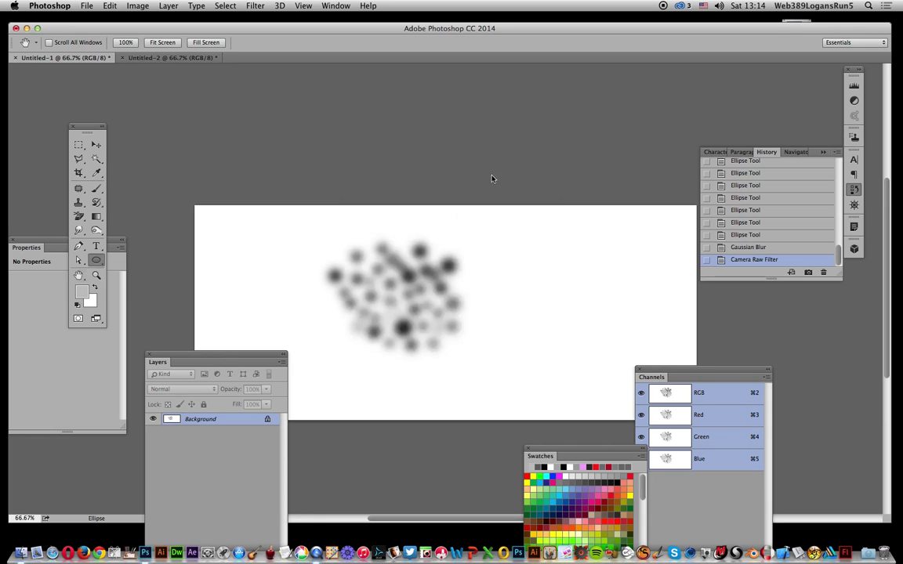
Apply a second, strong round of Camera Raw grain to the softened circles, keeping size 25 and roughness 50
{"action": "left_click", "coordinate": [258, 6]}
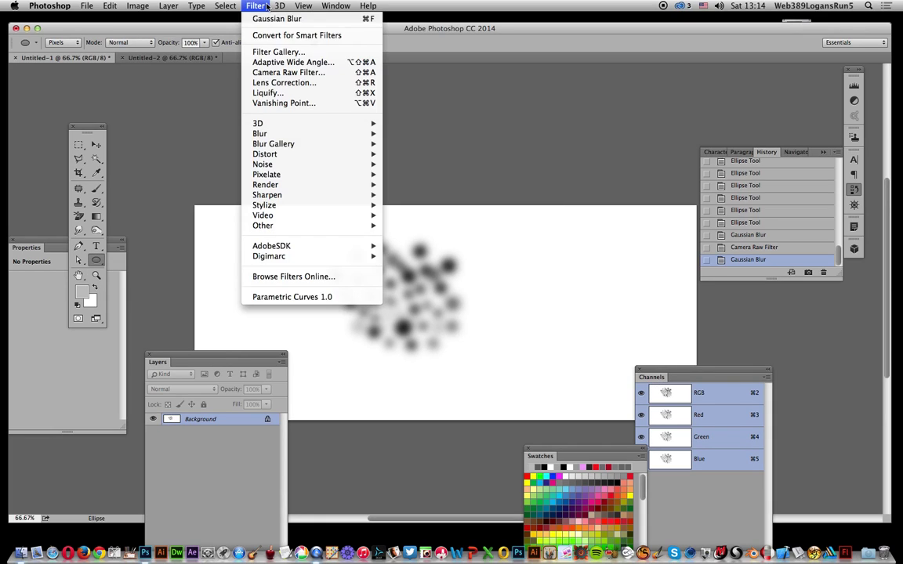
{"action": "left_click", "coordinate": [285, 72]}
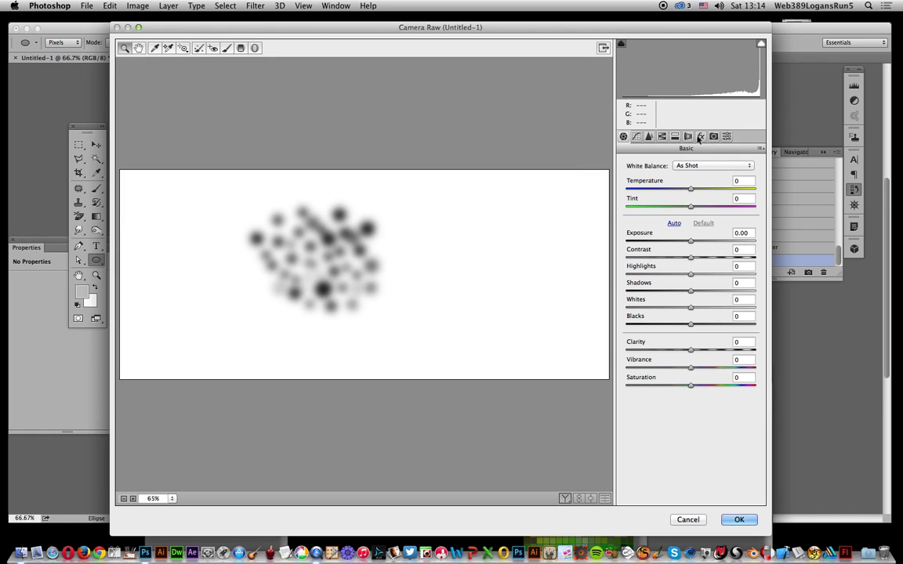
{"action": "left_click", "coordinate": [699, 137]}
{"action": "left_click", "coordinate": [727, 183]}
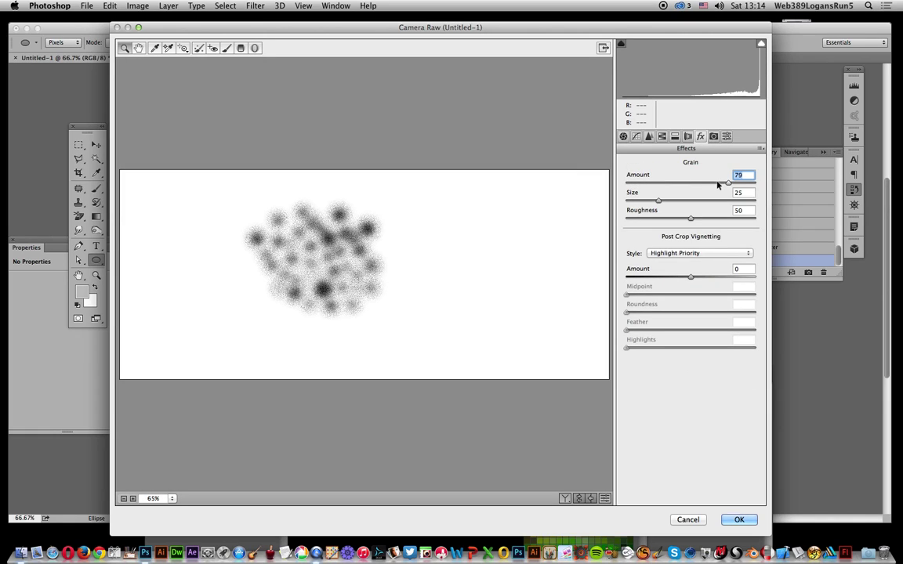
{"action": "left_click_drag", "start_coordinate": [716, 184], "coordinate": [715, 182]}
{"action": "left_click", "coordinate": [739, 519]}
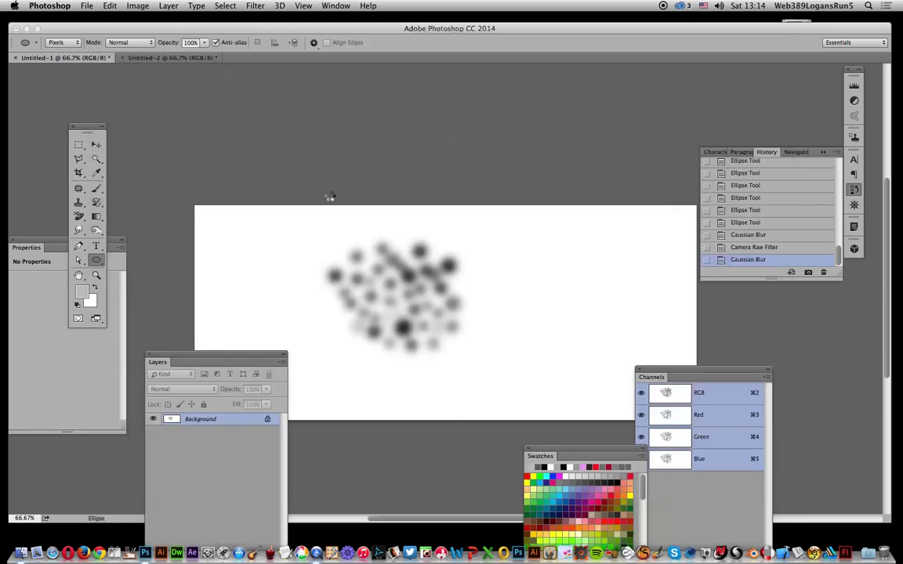
Select the dot cluster with a rectangular marquee and define it as a brush preset named Sampled Brush 2
{"action": "left_click", "coordinate": [78, 144]}
{"action": "left_click_drag", "start_coordinate": [308, 221], "coordinate": [495, 380]}
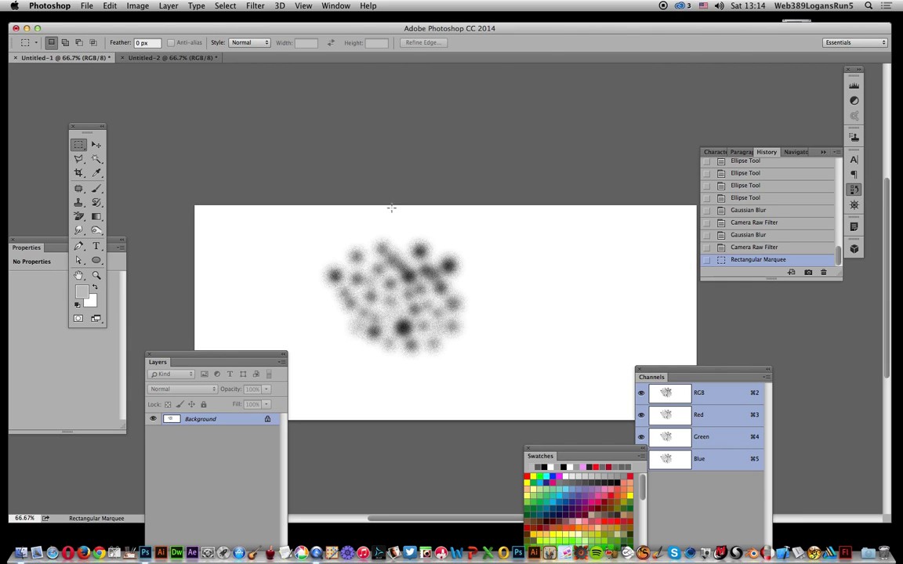
{"action": "left_click", "coordinate": [111, 5]}
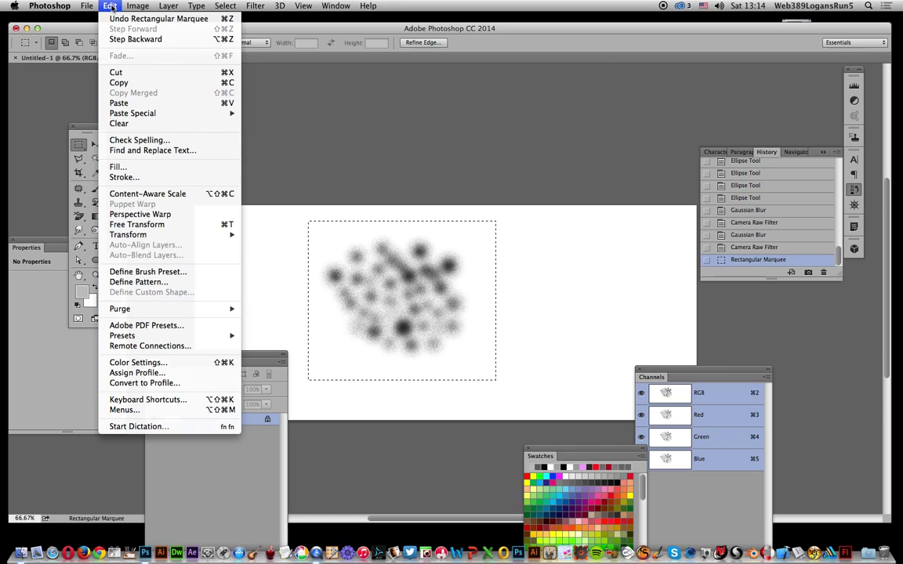
{"action": "left_click", "coordinate": [161, 273]}
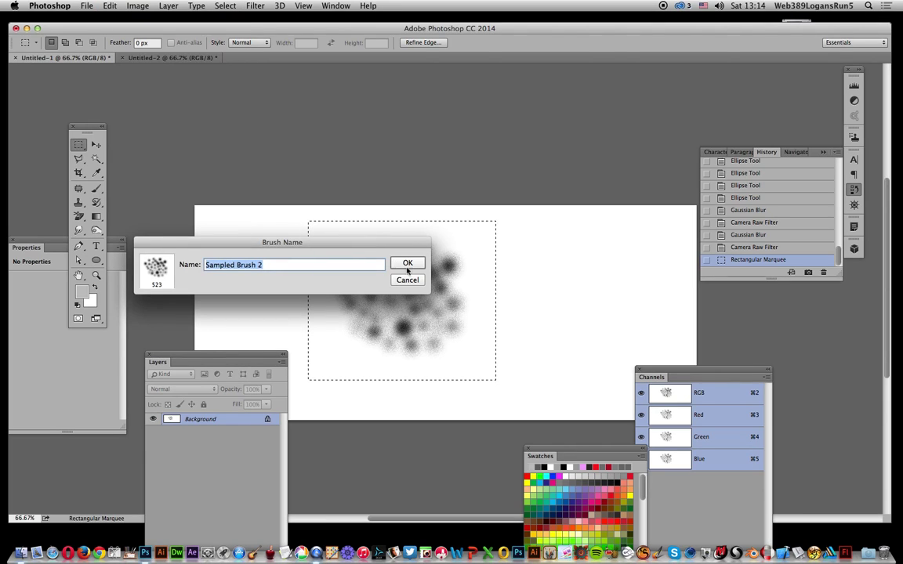
{"action": "left_click", "coordinate": [407, 264]}
Switch to the Untitled-2 cloud document and set up the Brush tool with the new 523 px dot-cluster brush
{"action": "left_click", "coordinate": [172, 58]}
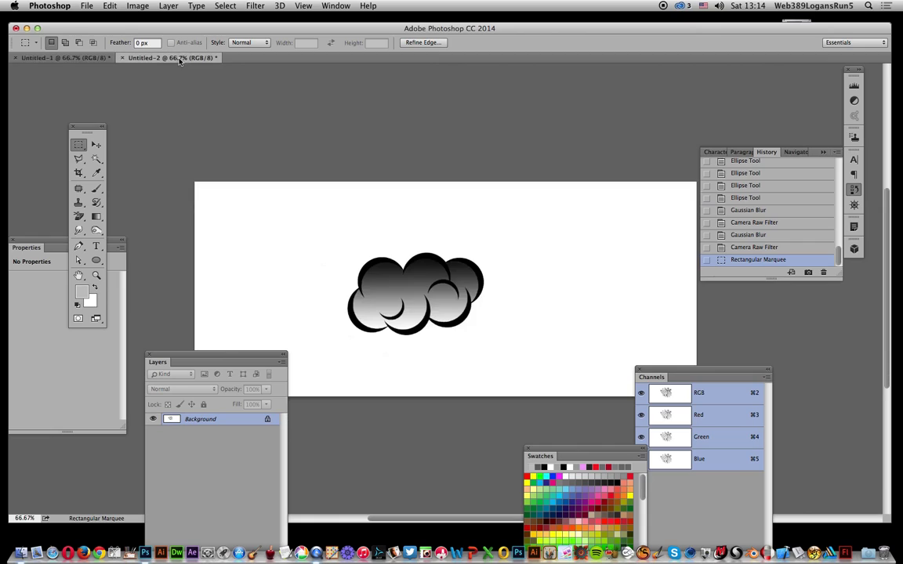
{"action": "left_click", "coordinate": [97, 190]}
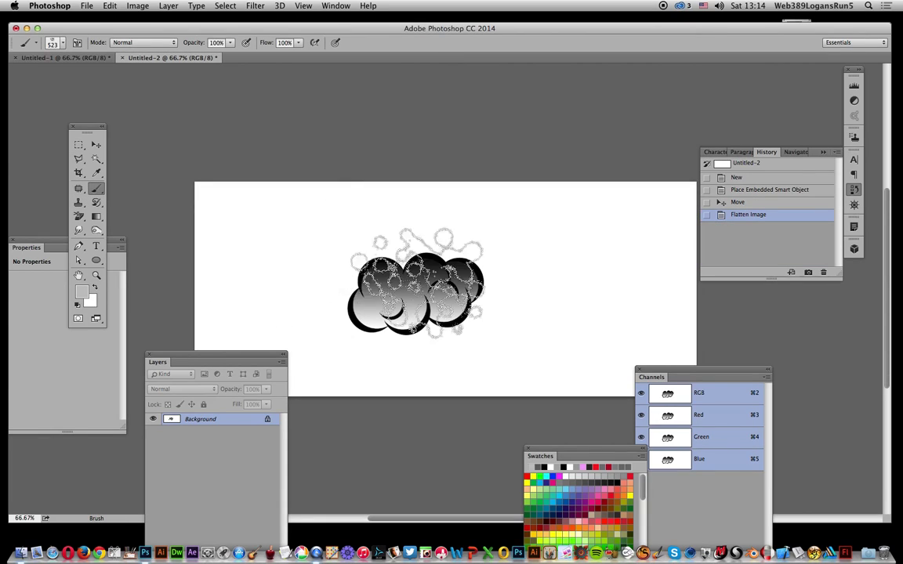
{"action": "left_click", "coordinate": [63, 46]}
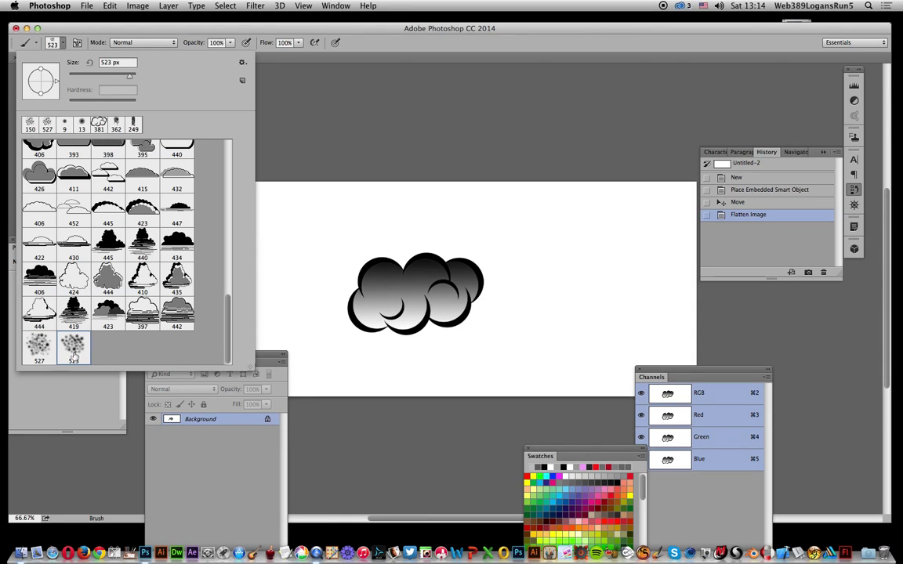
{"action": "left_click", "coordinate": [399, 49]}
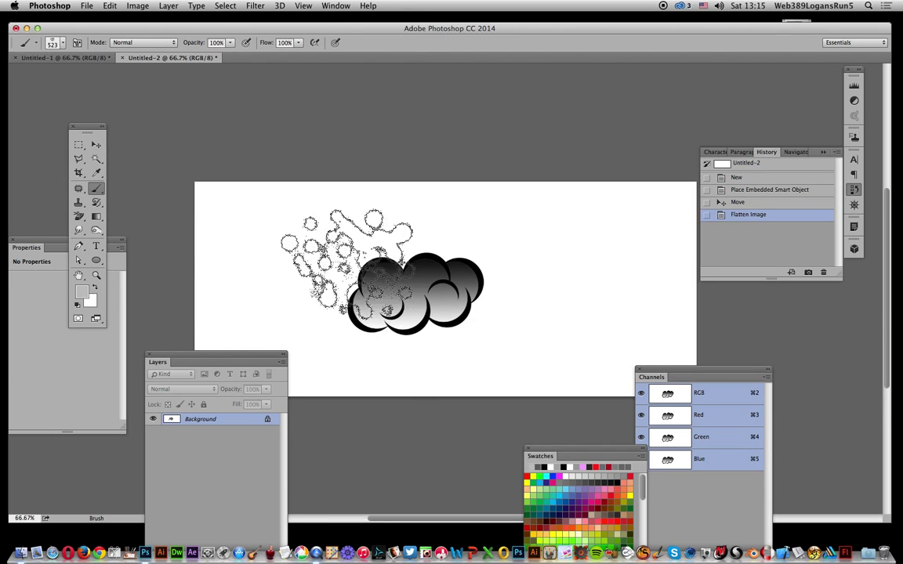
Try stamping the dot cluster in light grey over the cloud's left side and undo the stamp
{"action": "left_click", "coordinate": [345, 261]}
{"action": "left_click_drag", "start_coordinate": [344, 259], "coordinate": [343, 260]}
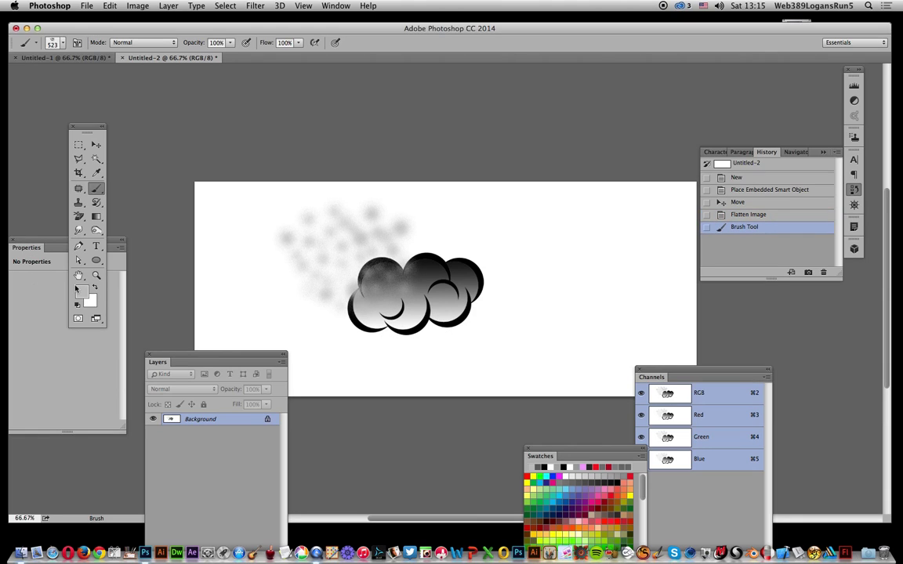
{"action": "left_click", "coordinate": [110, 5]}
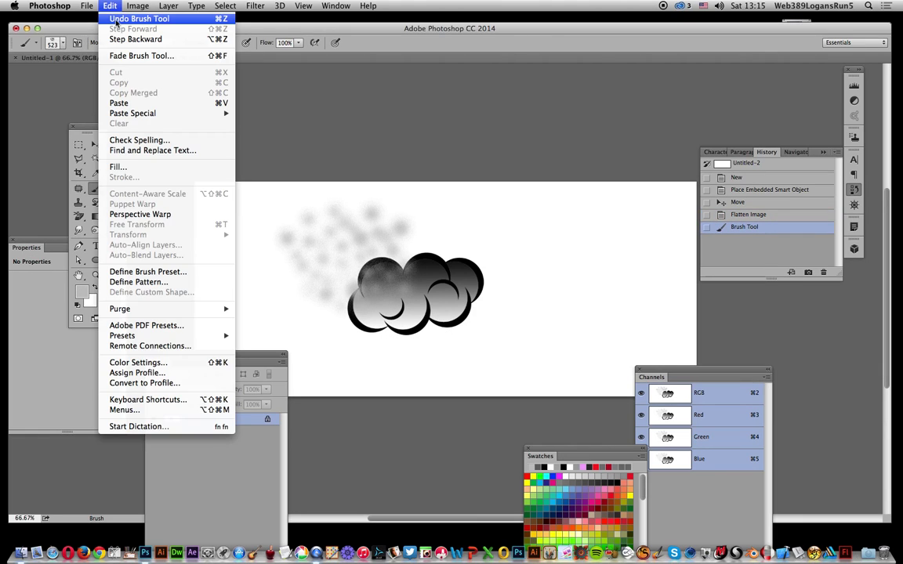
{"action": "left_click", "coordinate": [117, 16]}
Make white the foreground colour and stamp the 523 px dot cluster several times over the cloud's left, upper and lower parts
{"action": "left_click", "coordinate": [96, 290]}
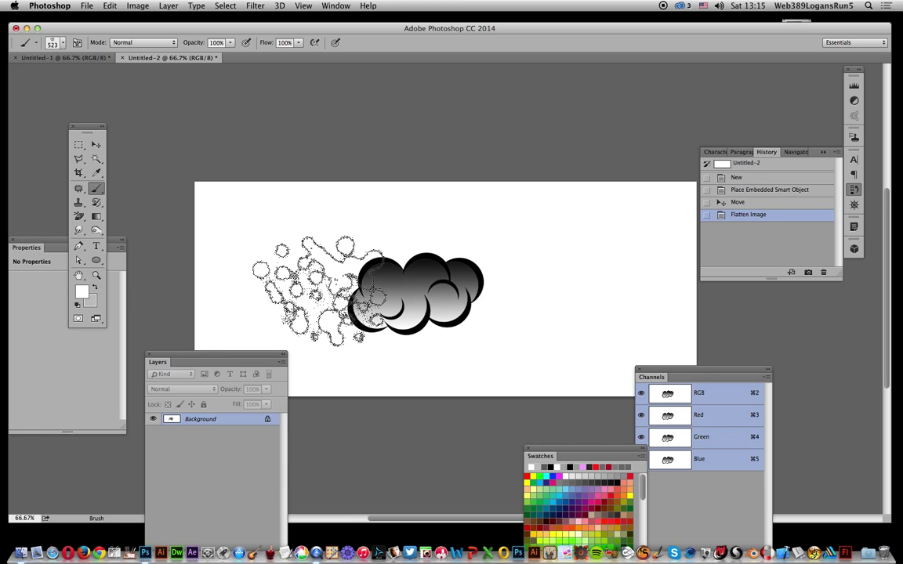
{"action": "left_click", "coordinate": [343, 261]}
{"action": "left_click", "coordinate": [336, 283]}
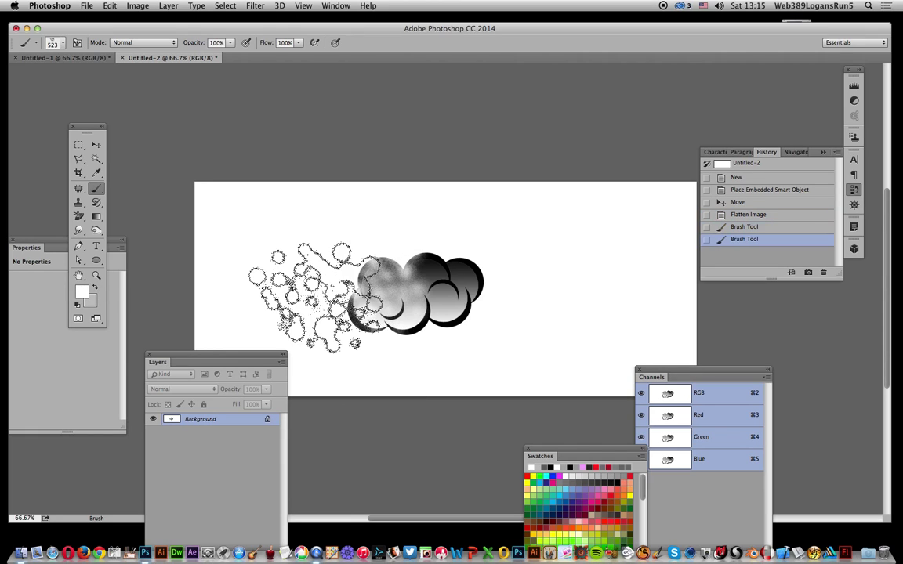
{"action": "left_click", "coordinate": [329, 325]}
{"action": "left_click", "coordinate": [420, 270]}
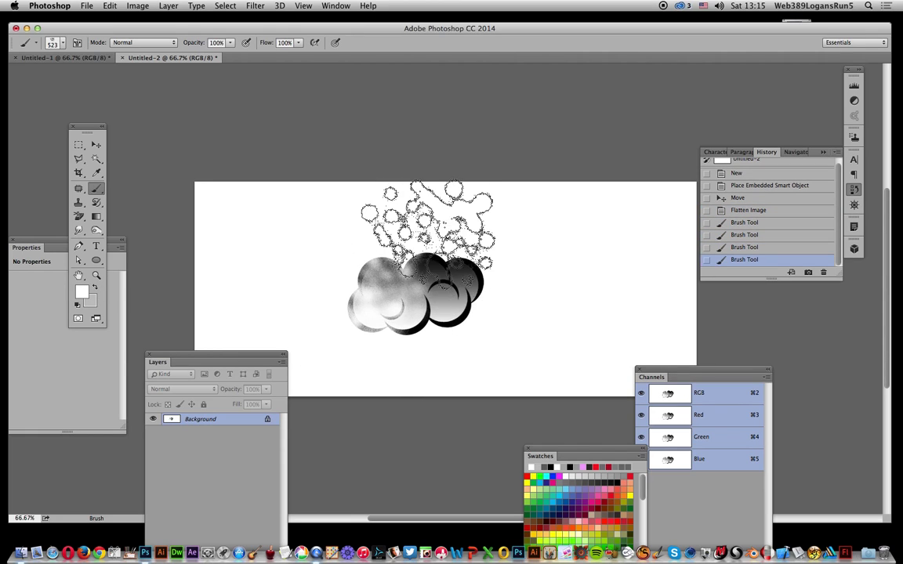
{"action": "left_click", "coordinate": [430, 235]}
{"action": "left_click", "coordinate": [458, 361]}
{"action": "left_click", "coordinate": [459, 360]}
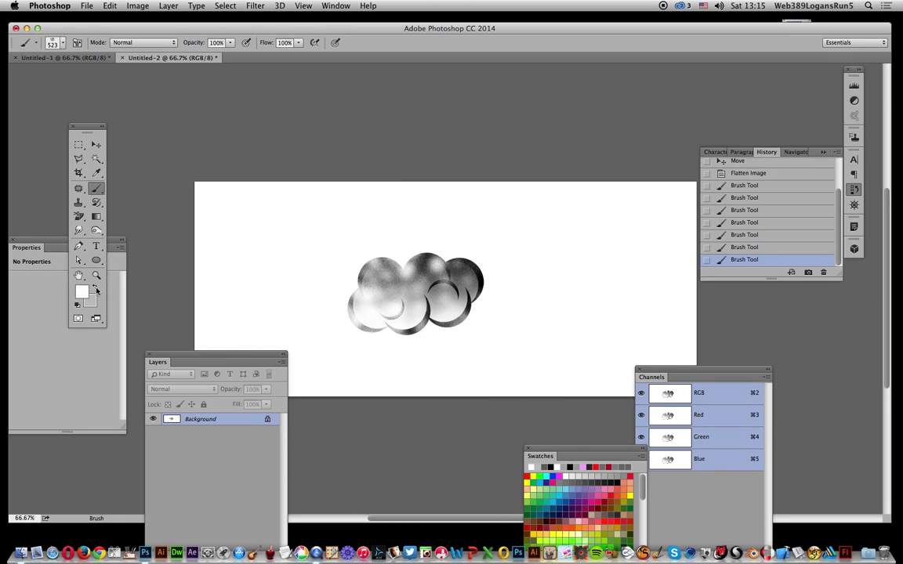
Set the foreground colour to black, try a full-opacity dot-cluster stamp over the cloud's left side and undo it
{"action": "left_click", "coordinate": [552, 467]}
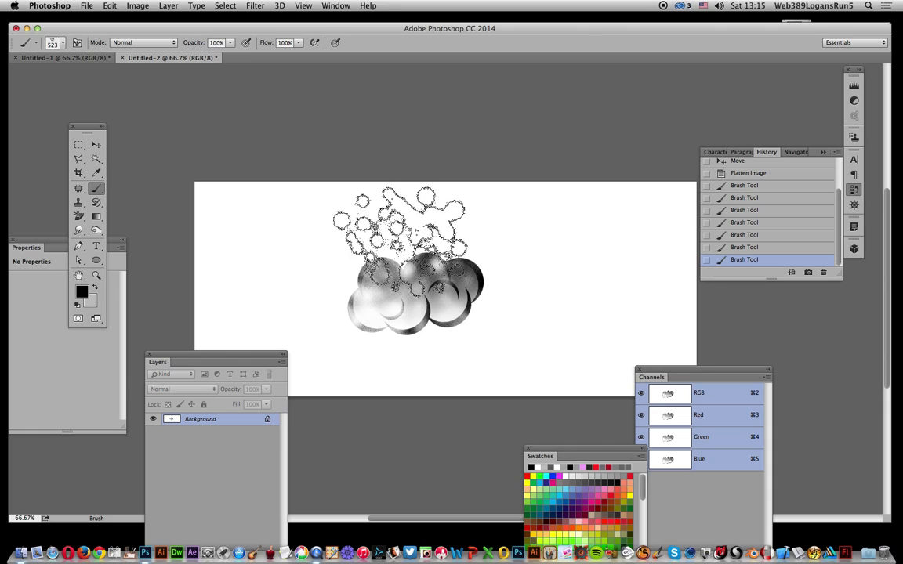
{"action": "left_click", "coordinate": [358, 284]}
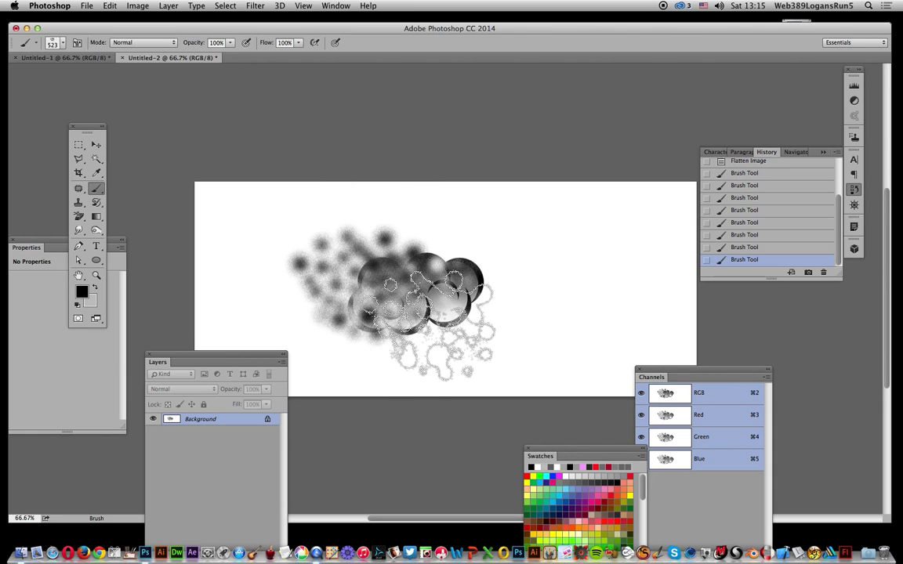
{"action": "left_click", "coordinate": [111, 7]}
{"action": "left_click", "coordinate": [117, 18]}
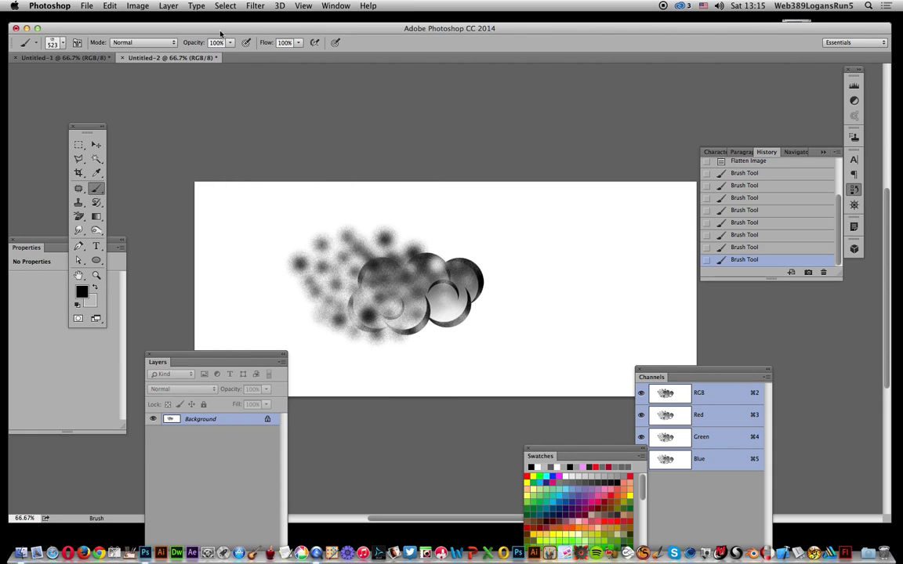
Lower the brush opacity to 27% and stamp black dot clusters over the cloud's left, upper right and lower parts
{"action": "left_click", "coordinate": [230, 45]}
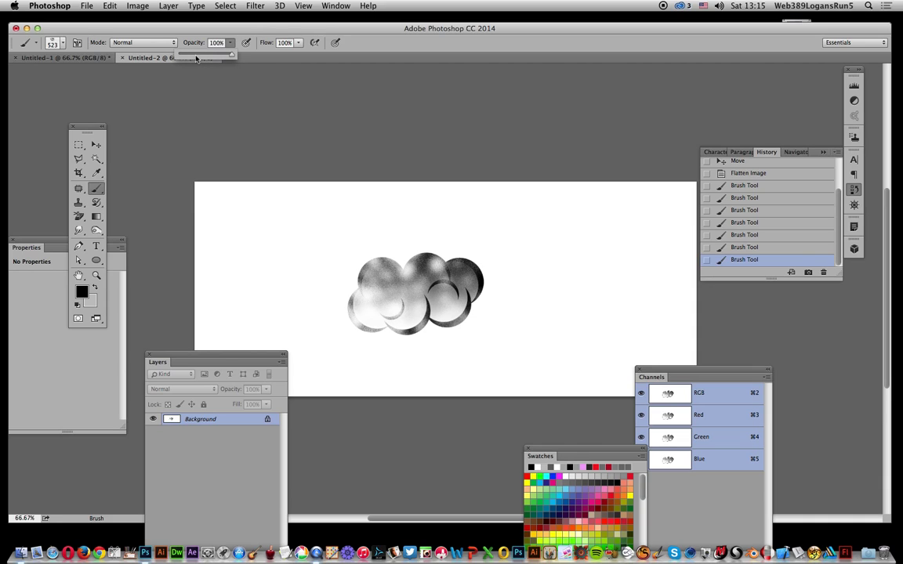
{"action": "left_click", "coordinate": [194, 56]}
{"action": "left_click", "coordinate": [362, 299]}
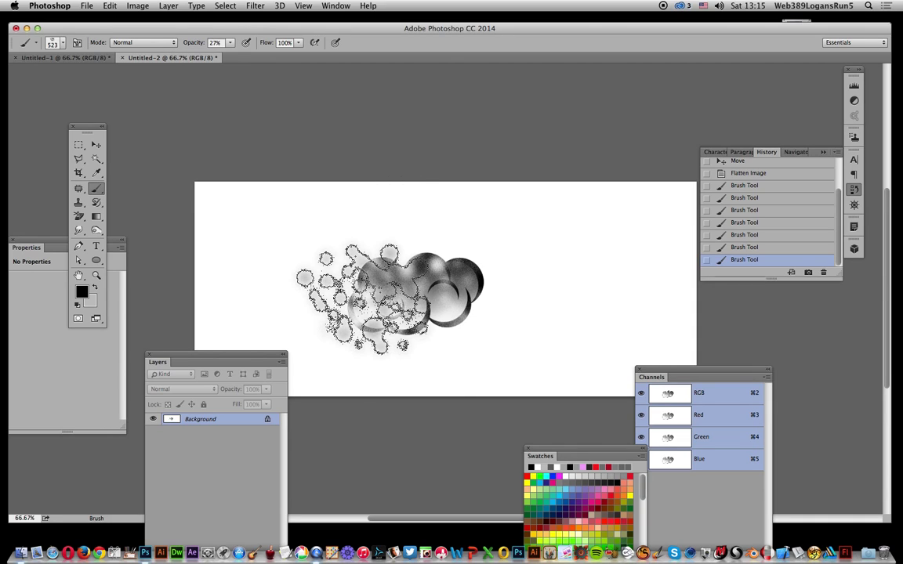
{"action": "mouse_move", "coordinate": [363, 300]}
{"action": "left_mouse_down"}
{"action": "mouse_move", "coordinate": [405, 293]}
{"action": "mouse_move", "coordinate": [445, 332]}
{"action": "mouse_move", "coordinate": [435, 255]}
{"action": "left_mouse_up"}
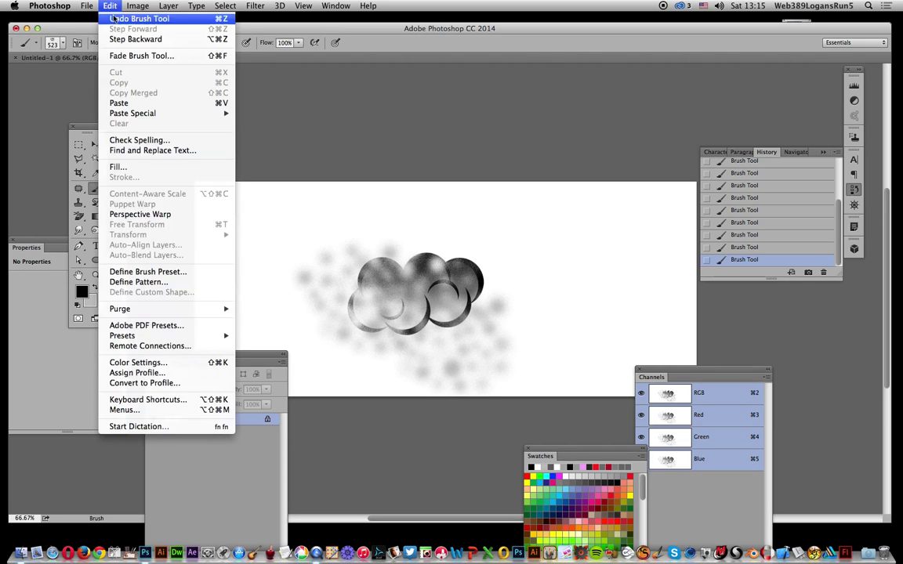
{"action": "left_click", "coordinate": [113, 18]}
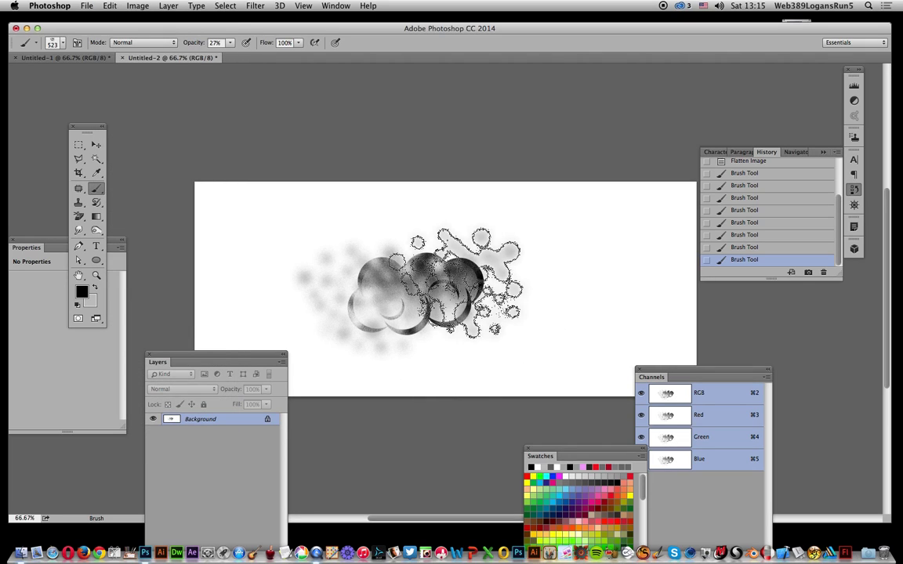
{"action": "left_click", "coordinate": [419, 318]}
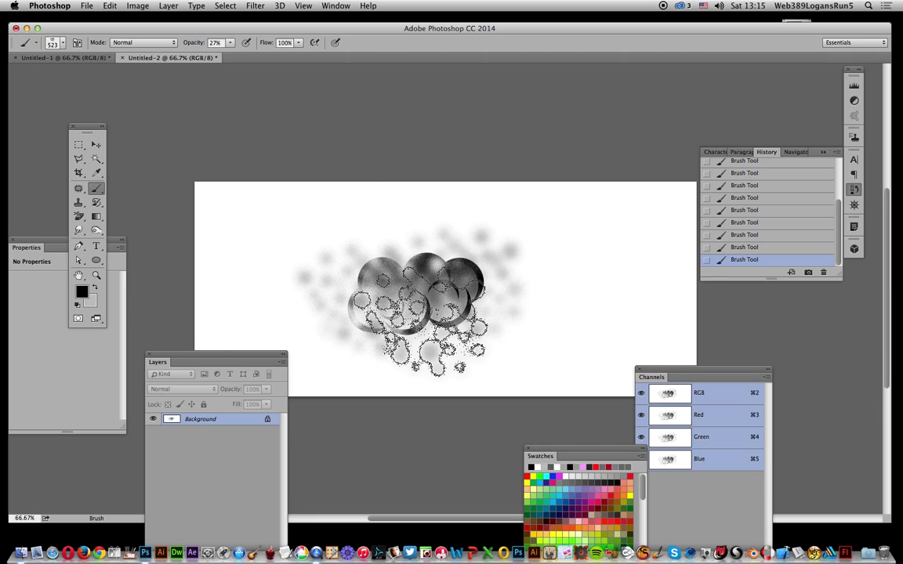
Reduce the brush to 143 px and dab black clusters around the cloud's edges, raising the opacity to 76% for its right side
{"action": "left_click", "coordinate": [63, 44]}
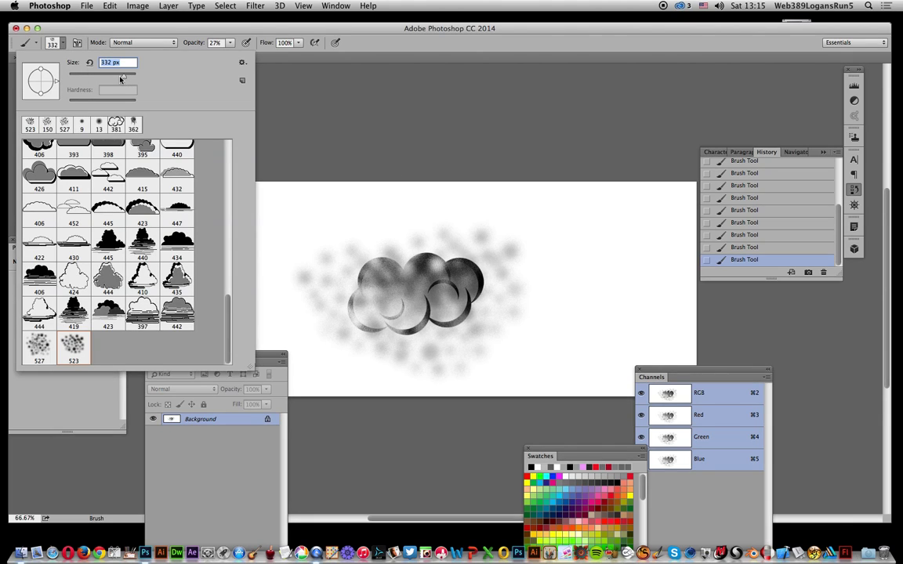
{"action": "left_click", "coordinate": [306, 29]}
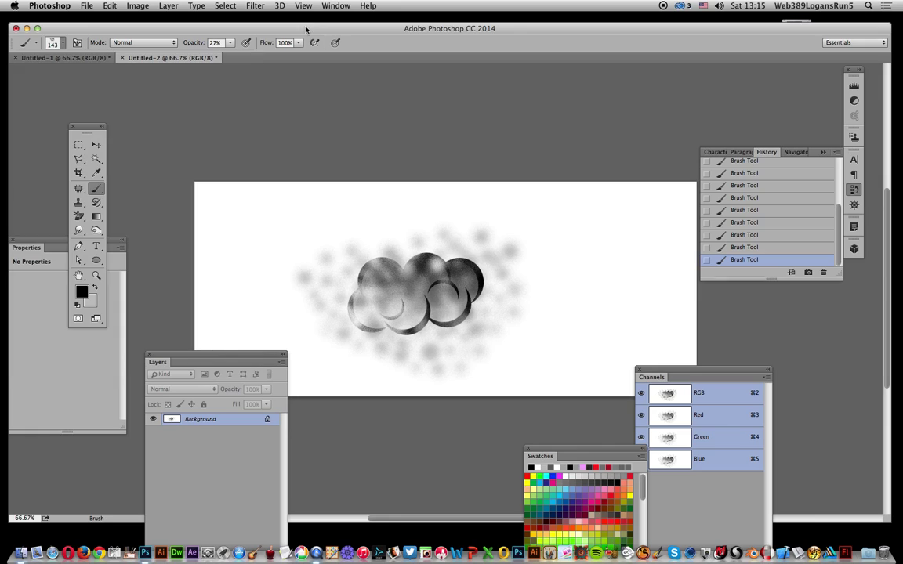
{"action": "left_click", "coordinate": [408, 326]}
{"action": "left_click", "coordinate": [368, 314]}
{"action": "left_click", "coordinate": [361, 279]}
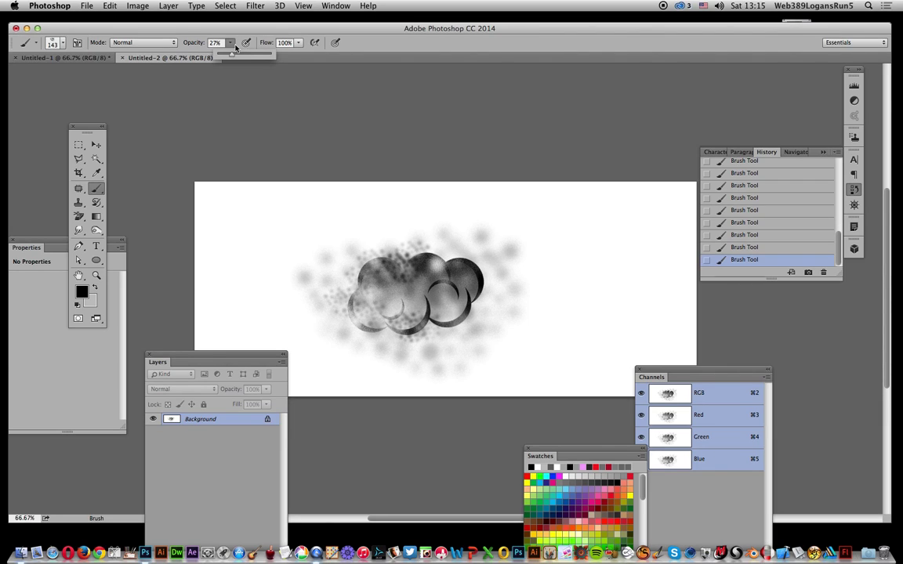
{"action": "left_click", "coordinate": [462, 318]}
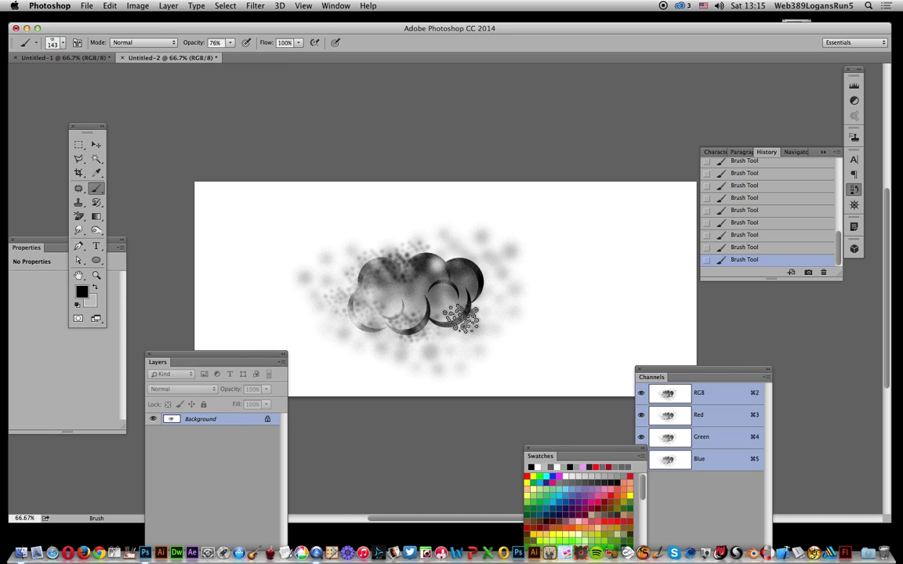
{"action": "mouse_move", "coordinate": [472, 294]}
{"action": "left_mouse_down"}
{"action": "mouse_move", "coordinate": [439, 259]}
{"action": "mouse_move", "coordinate": [459, 265]}
{"action": "left_mouse_up"}
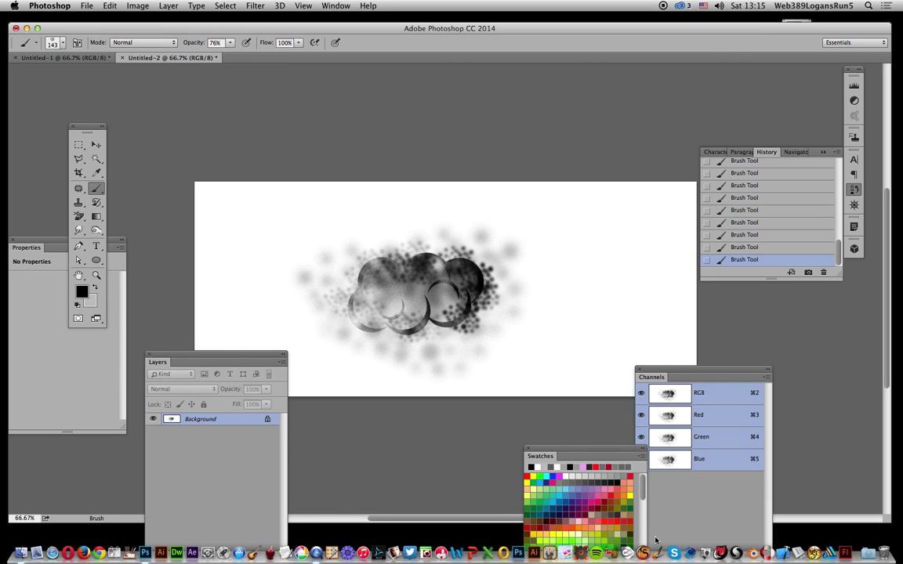
Change the foreground colour to white and dab small dot clusters along the cloud's lower, upper and left edges
{"action": "left_click", "coordinate": [563, 475]}
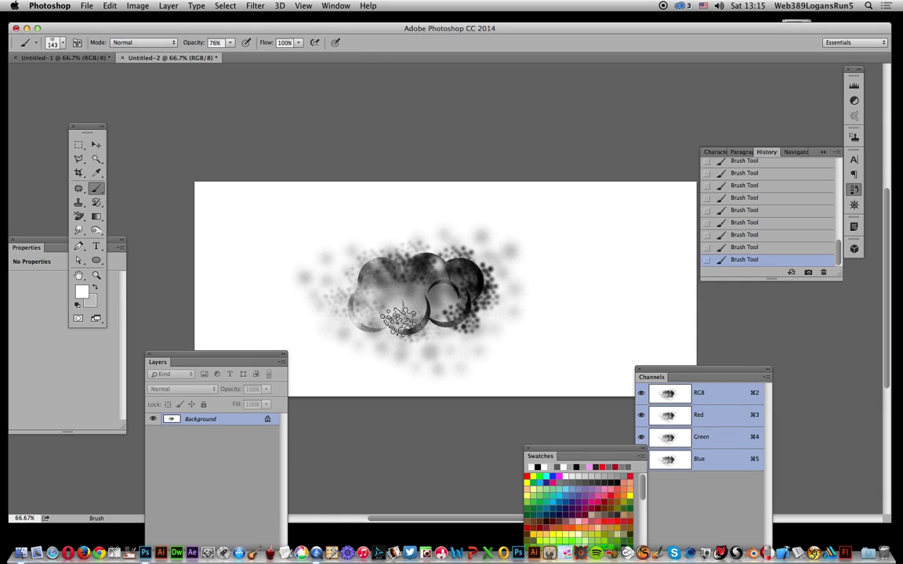
{"action": "mouse_move", "coordinate": [435, 313]}
{"action": "left_mouse_down"}
{"action": "mouse_move", "coordinate": [412, 330]}
{"action": "mouse_move", "coordinate": [452, 326]}
{"action": "mouse_move", "coordinate": [437, 276]}
{"action": "left_mouse_up"}
{"action": "left_click", "coordinate": [435, 258]}
{"action": "left_click", "coordinate": [424, 262]}
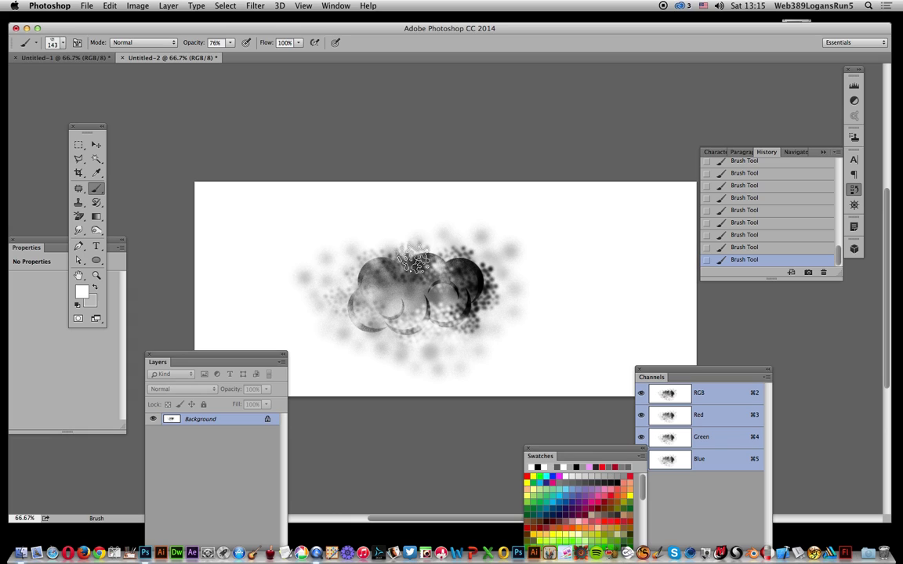
{"action": "left_click", "coordinate": [412, 260]}
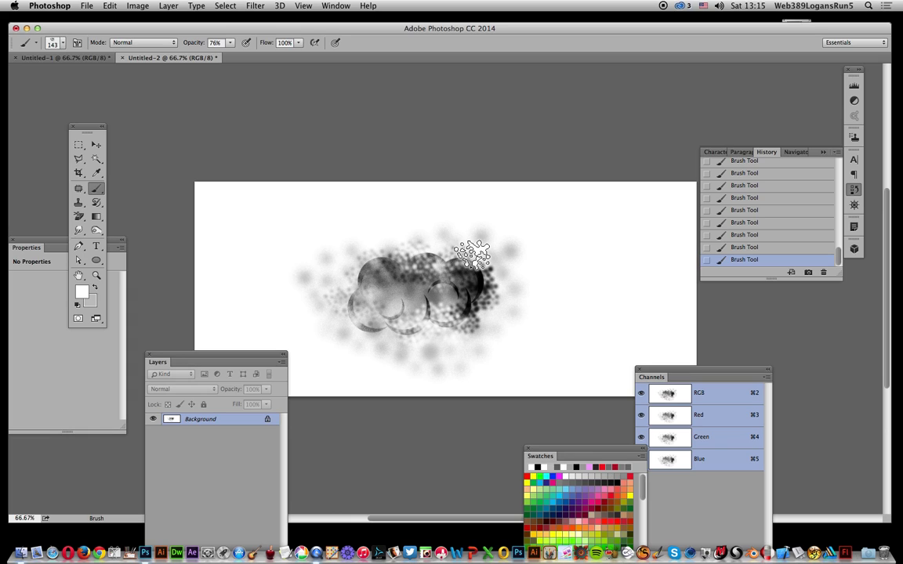
{"action": "mouse_move", "coordinate": [472, 255]}
{"action": "left_mouse_down"}
{"action": "mouse_move", "coordinate": [407, 234]}
{"action": "mouse_move", "coordinate": [362, 233]}
{"action": "mouse_move", "coordinate": [364, 256]}
{"action": "left_mouse_up"}
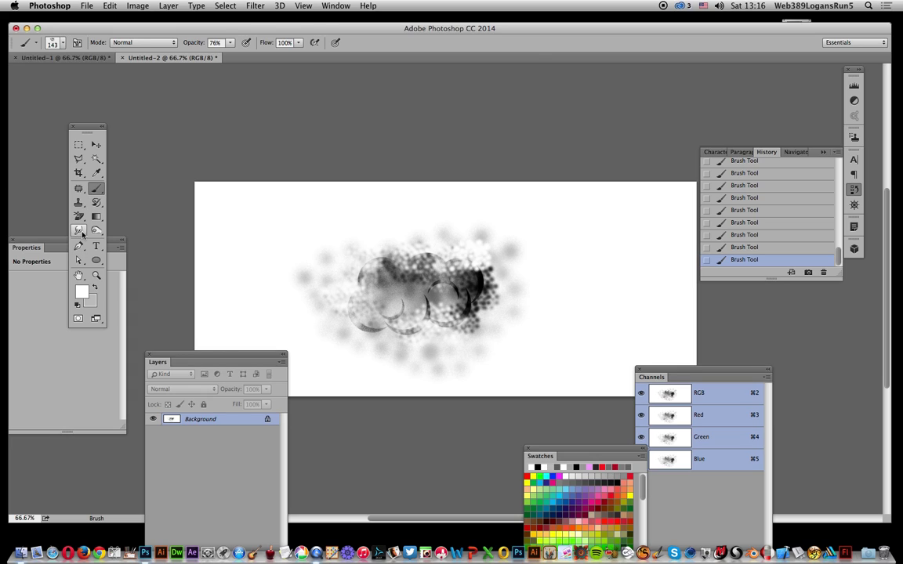
Soften the outlines on the cloud's left side with the Blur tool at 100% strength
{"action": "left_click", "coordinate": [83, 232]}
{"action": "left_click", "coordinate": [126, 228]}
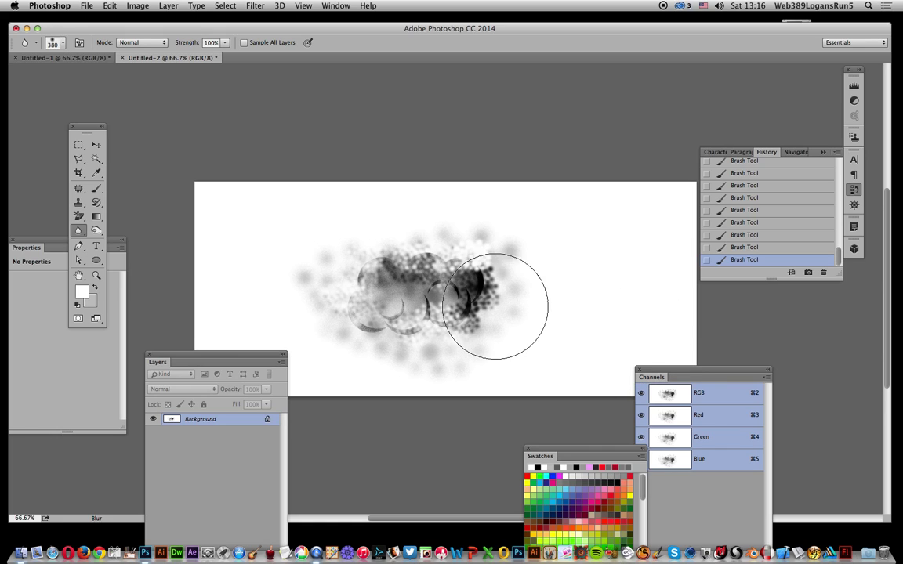
{"action": "mouse_move", "coordinate": [380, 295]}
{"action": "left_mouse_down"}
{"action": "mouse_move", "coordinate": [358, 282]}
{"action": "mouse_move", "coordinate": [397, 272]}
{"action": "mouse_move", "coordinate": [392, 267]}
{"action": "left_mouse_up"}
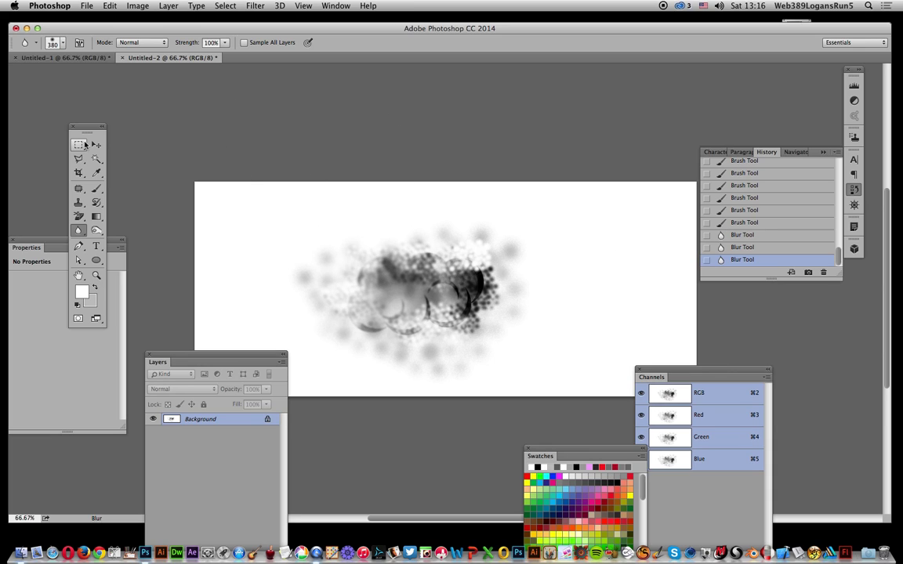
Select the whole painted cloud with a rectangular marquee and define it as a brush preset named Sampled Brush 3
{"action": "left_click", "coordinate": [80, 146]}
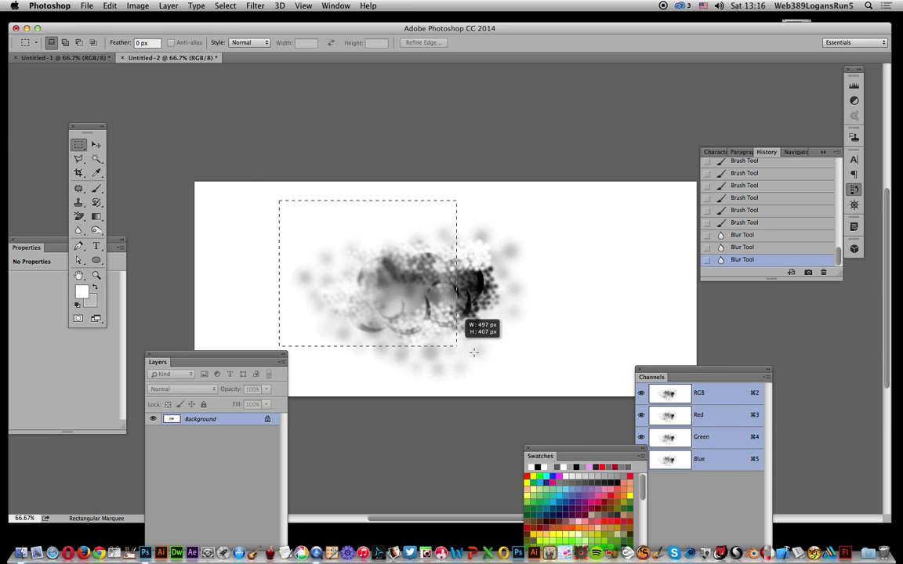
{"action": "left_click_drag", "start_coordinate": [474, 353], "coordinate": [550, 396]}
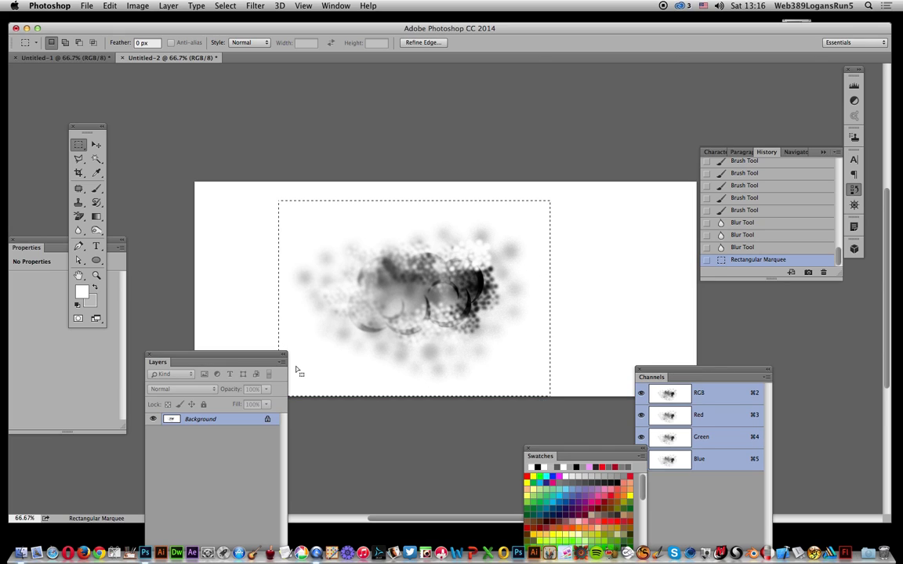
{"action": "left_click", "coordinate": [110, 5]}
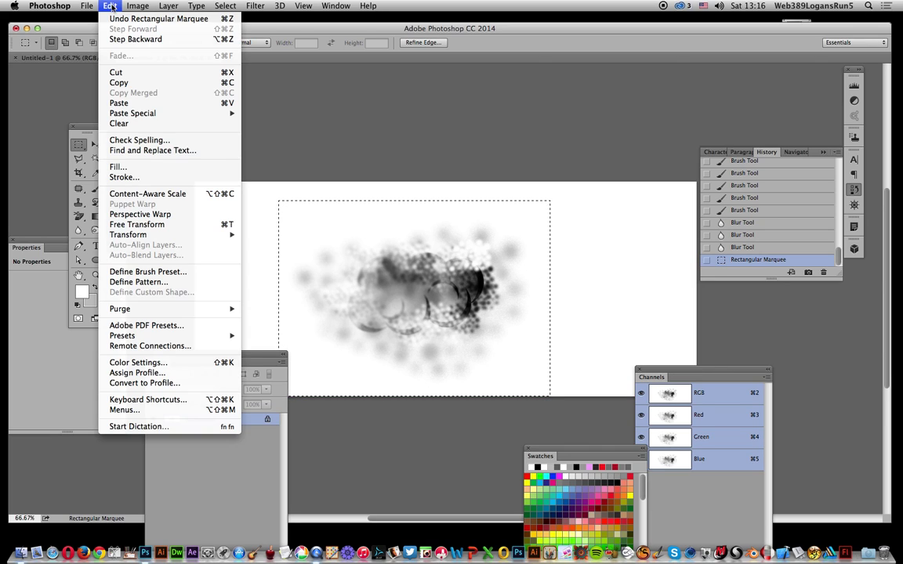
{"action": "left_click", "coordinate": [148, 271]}
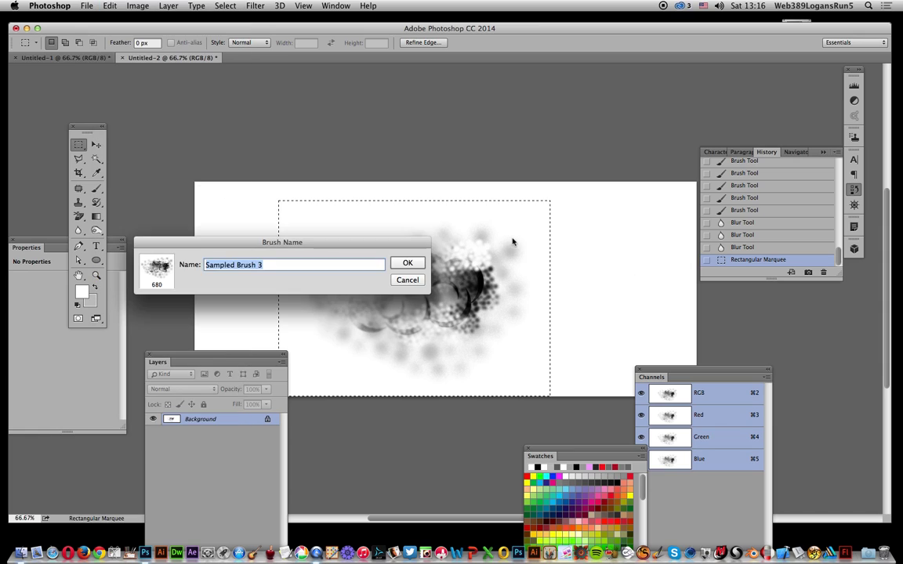
{"action": "left_click", "coordinate": [407, 263]}
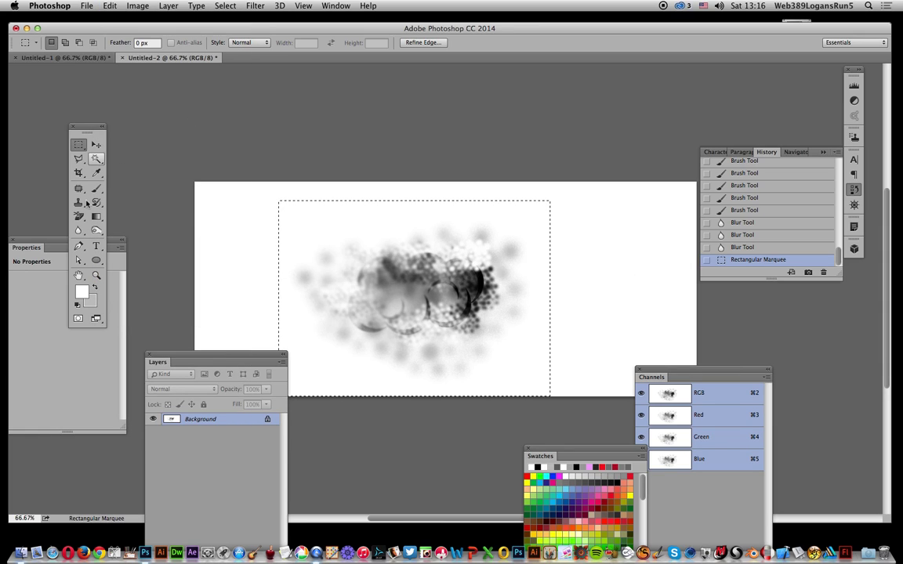
Deselect the cloud and set up the Brush tool with the new 680 px cloud brush and black as the foreground colour
{"action": "left_click", "coordinate": [96, 188]}
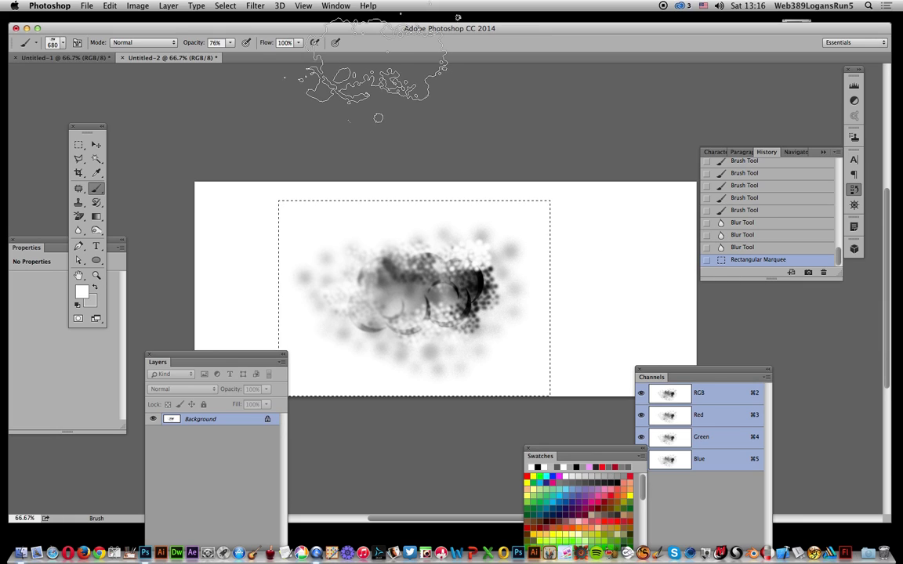
{"action": "left_click", "coordinate": [225, 5]}
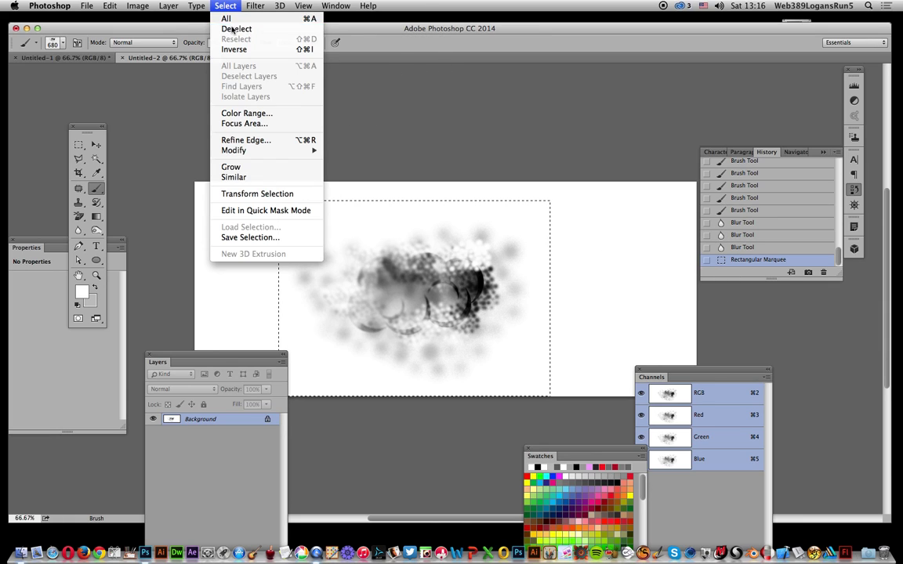
{"action": "left_click", "coordinate": [234, 28]}
{"action": "left_click", "coordinate": [63, 45]}
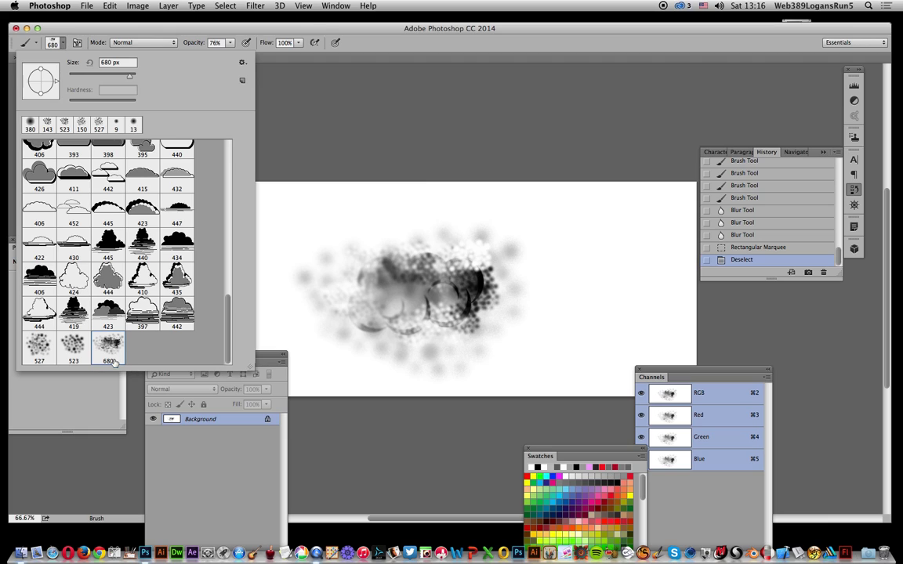
{"action": "left_click", "coordinate": [617, 483]}
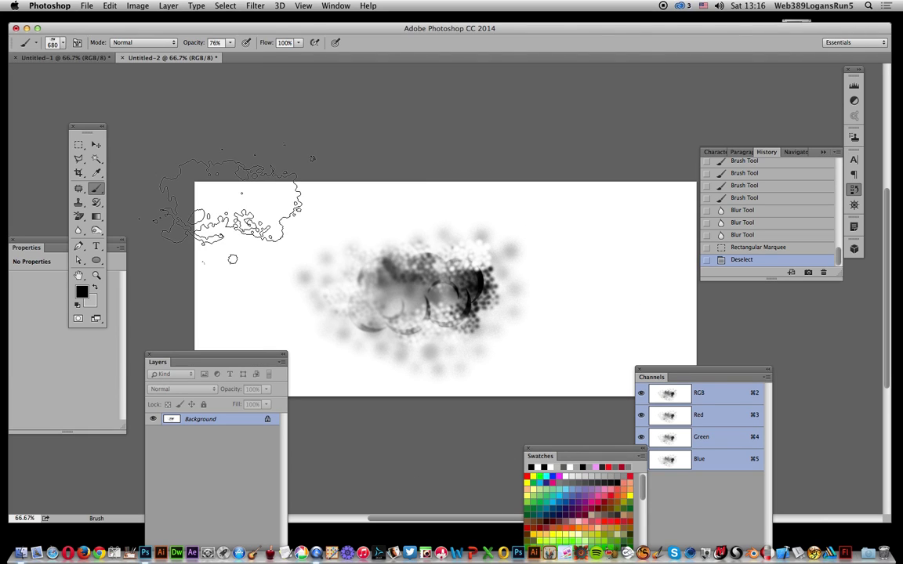
Stamp black textured clouds over the canvas's left side, lower edge, right-hand middle and upper edge at 76% opacity
{"action": "left_click", "coordinate": [220, 208]}
{"action": "left_click", "coordinate": [219, 208]}
{"action": "left_click", "coordinate": [284, 263]}
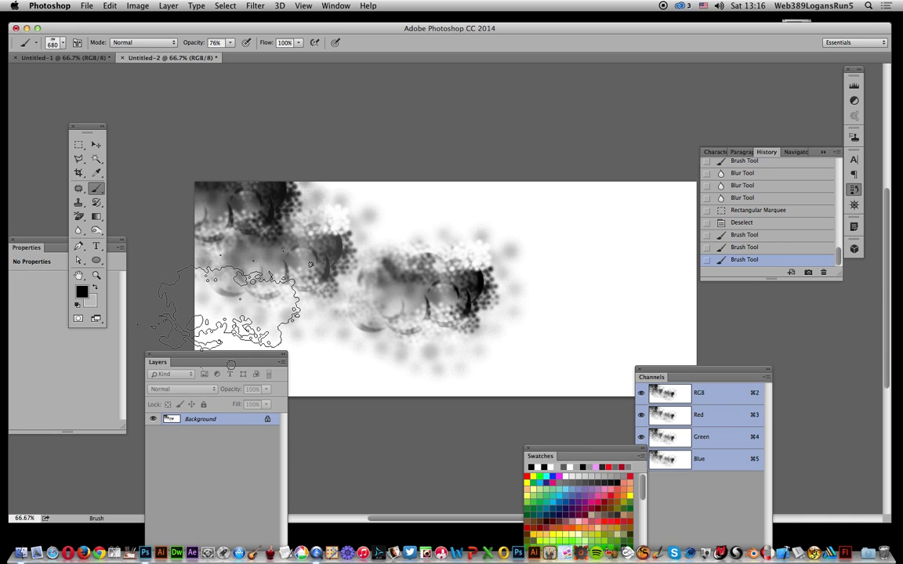
{"action": "left_click", "coordinate": [227, 311]}
{"action": "left_click", "coordinate": [311, 356]}
{"action": "left_click", "coordinate": [439, 349]}
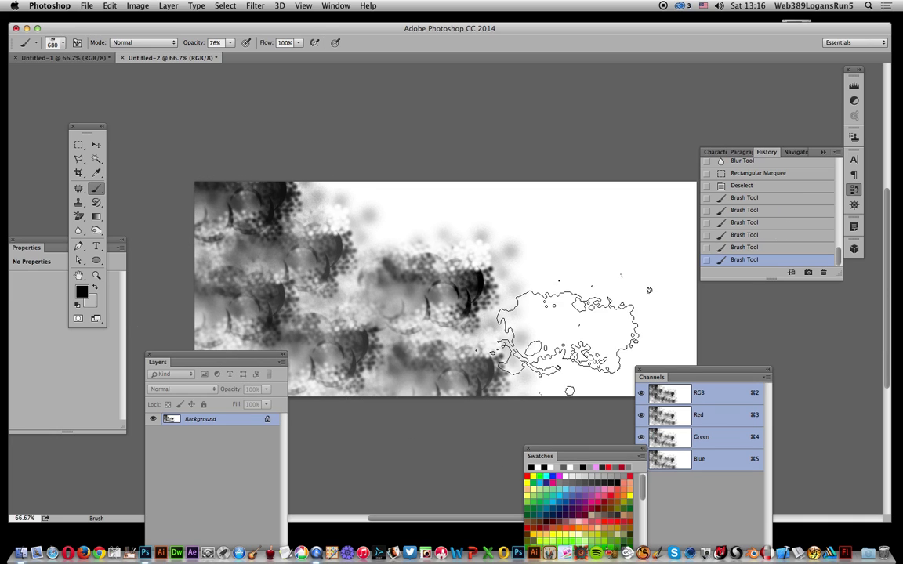
{"action": "left_click", "coordinate": [553, 300]}
{"action": "left_click", "coordinate": [487, 277]}
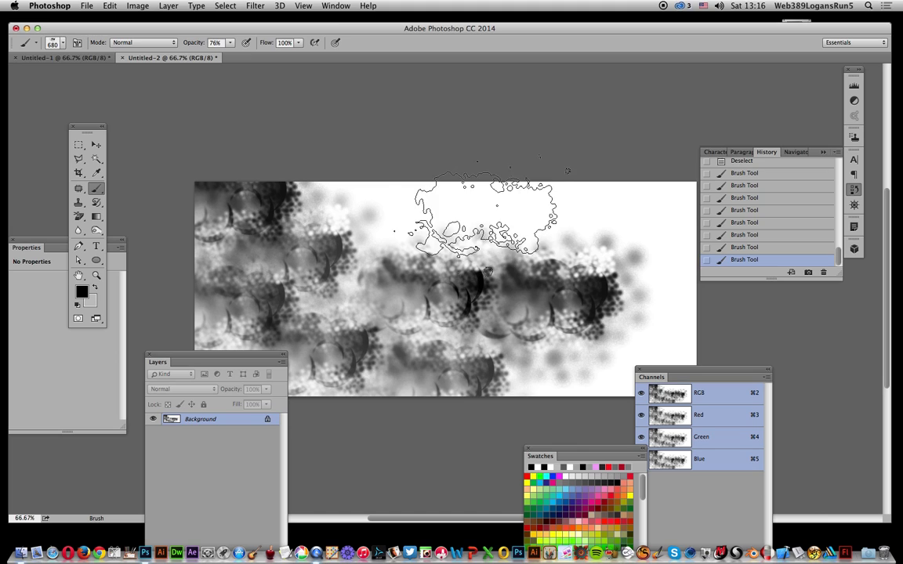
{"action": "left_click", "coordinate": [461, 202]}
{"action": "left_click", "coordinate": [335, 163]}
{"action": "left_click", "coordinate": [636, 159]}
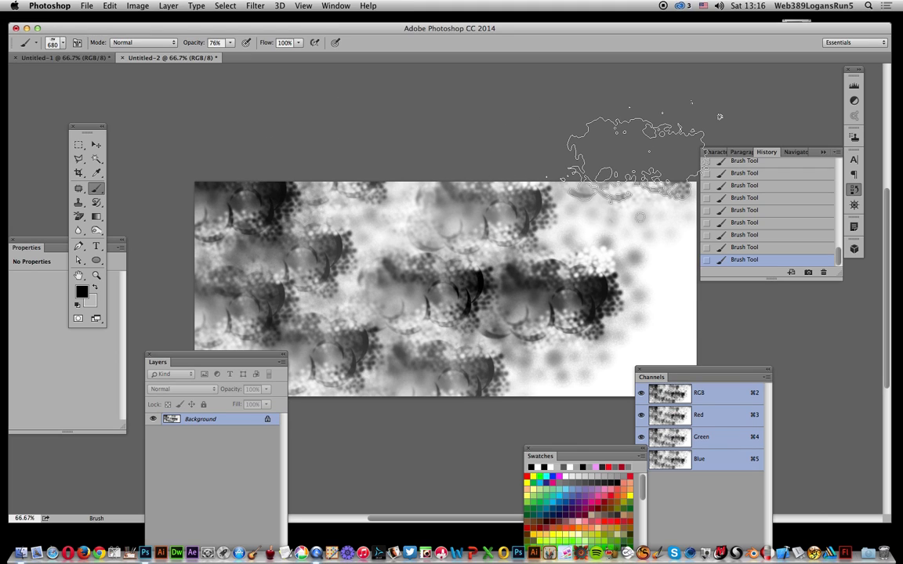
Fill the canvas's lower-right area with overlapping black cloud stamps and darken its upper-left, upper and left edges
{"action": "left_click", "coordinate": [651, 339]}
{"action": "left_click", "coordinate": [527, 384]}
{"action": "left_click", "coordinate": [527, 384]}
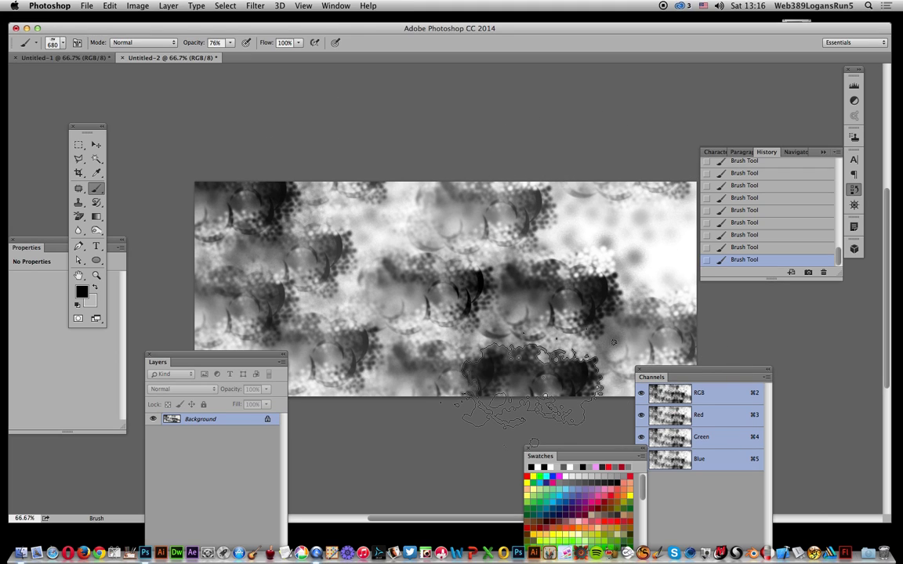
{"action": "left_click", "coordinate": [526, 384]}
{"action": "left_click", "coordinate": [526, 384]}
{"action": "left_click", "coordinate": [301, 215]}
{"action": "left_click", "coordinate": [309, 199]}
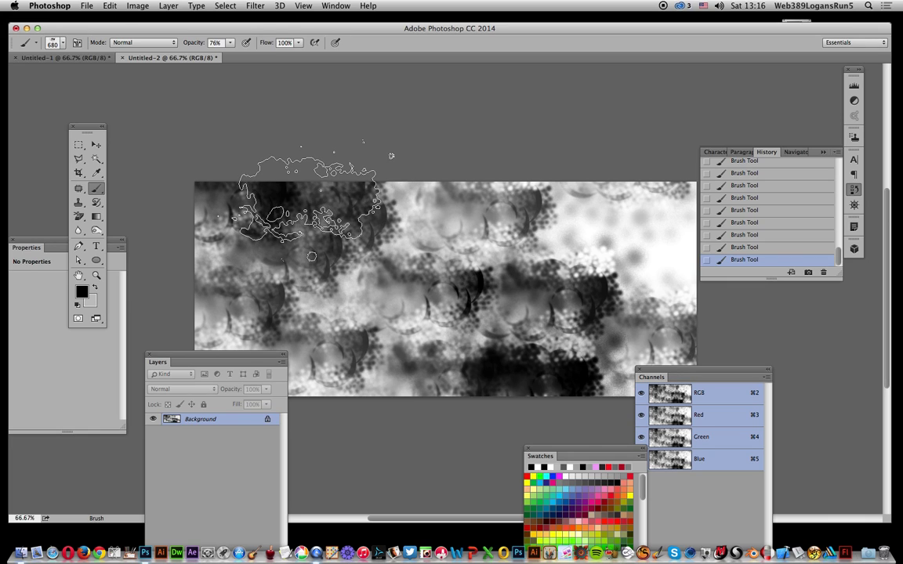
{"action": "left_click", "coordinate": [404, 187]}
{"action": "left_click", "coordinate": [532, 179]}
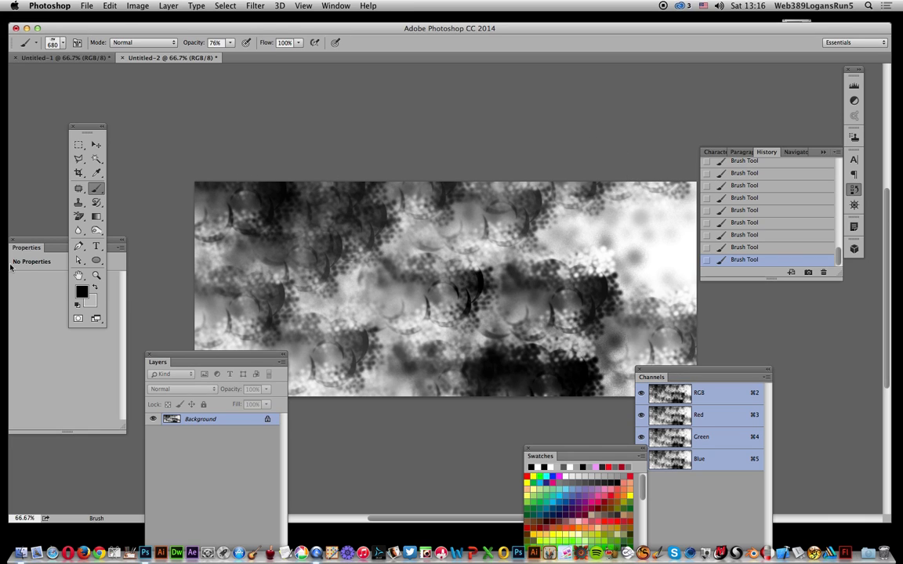
{"action": "left_click", "coordinate": [197, 284]}
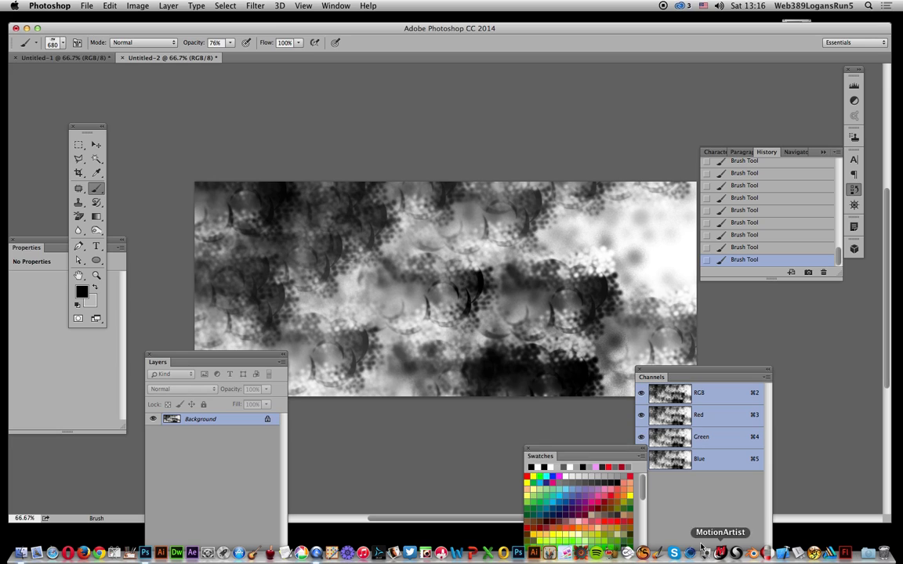
Change the foreground colour to white and paint light clouds from the canvas's upper-left area diagonally across its middle
{"action": "left_click", "coordinate": [563, 475]}
{"action": "left_click", "coordinate": [266, 215]}
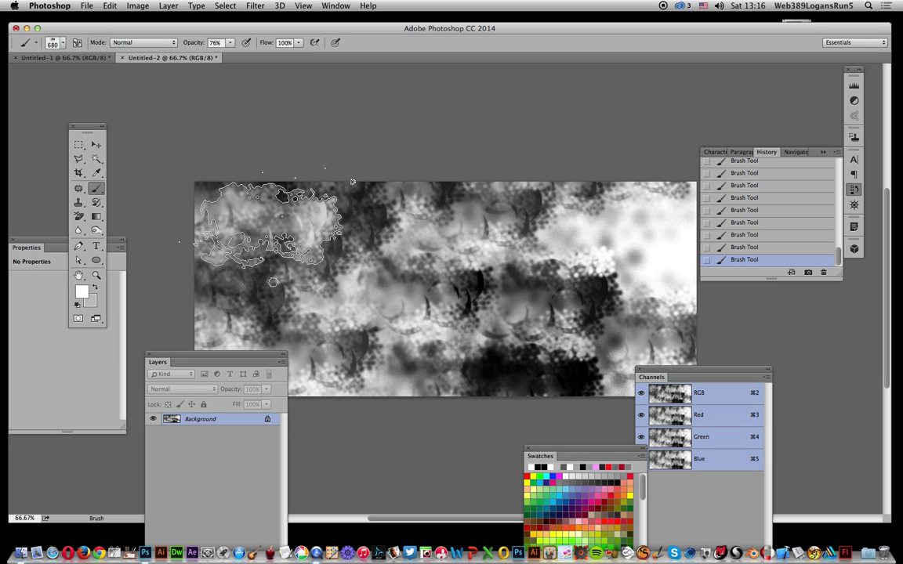
{"action": "mouse_move", "coordinate": [324, 262]}
{"action": "left_mouse_down"}
{"action": "mouse_move", "coordinate": [303, 272]}
{"action": "mouse_move", "coordinate": [352, 292]}
{"action": "mouse_move", "coordinate": [384, 282]}
{"action": "mouse_move", "coordinate": [511, 324]}
{"action": "left_mouse_up"}
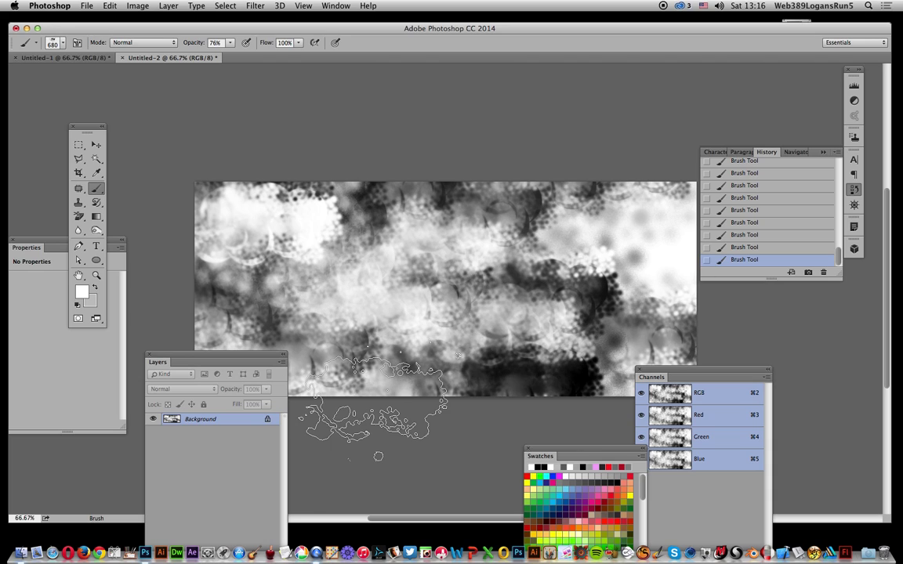